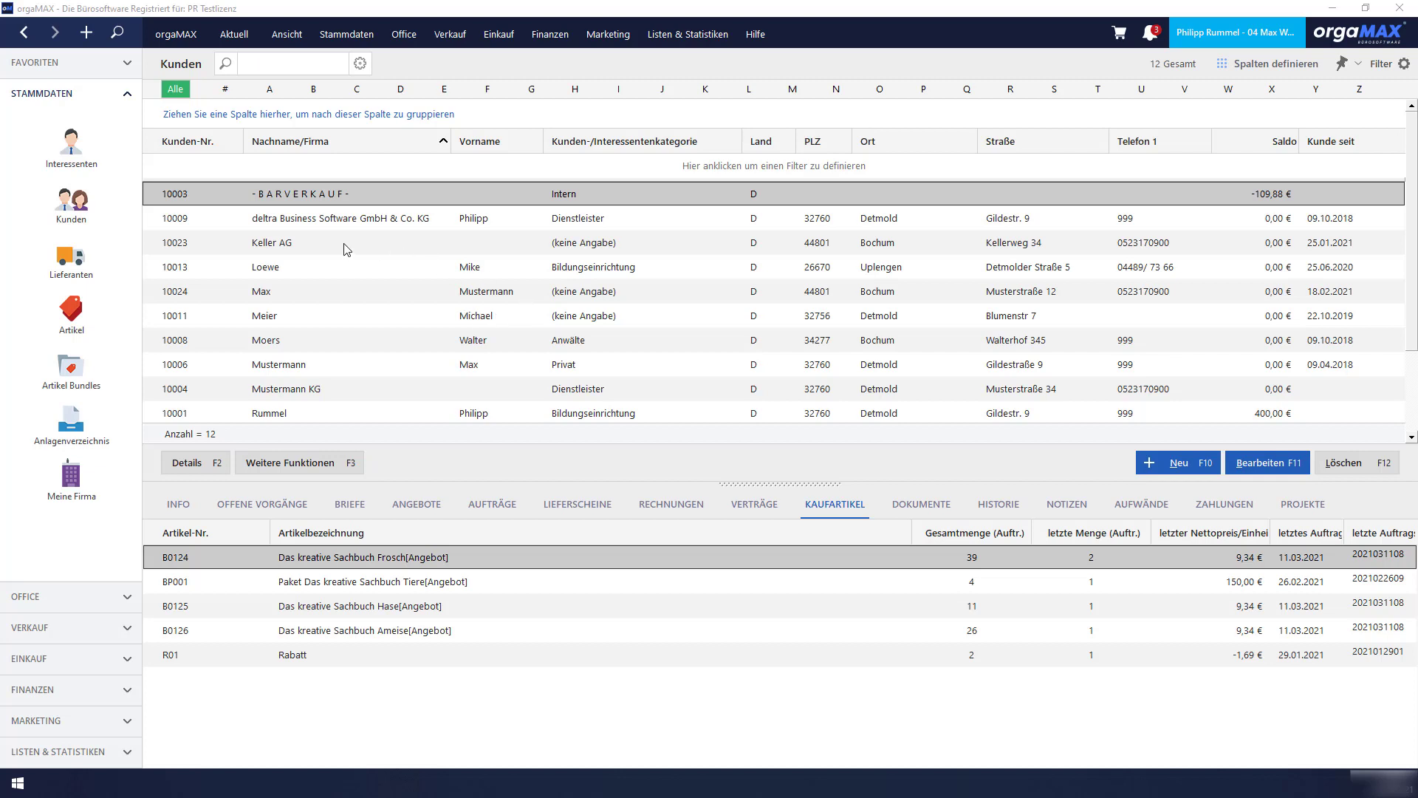
- Open the customer record in the Anwälte category, view its individual fields and statistics, and close it without saving
click(379, 246)
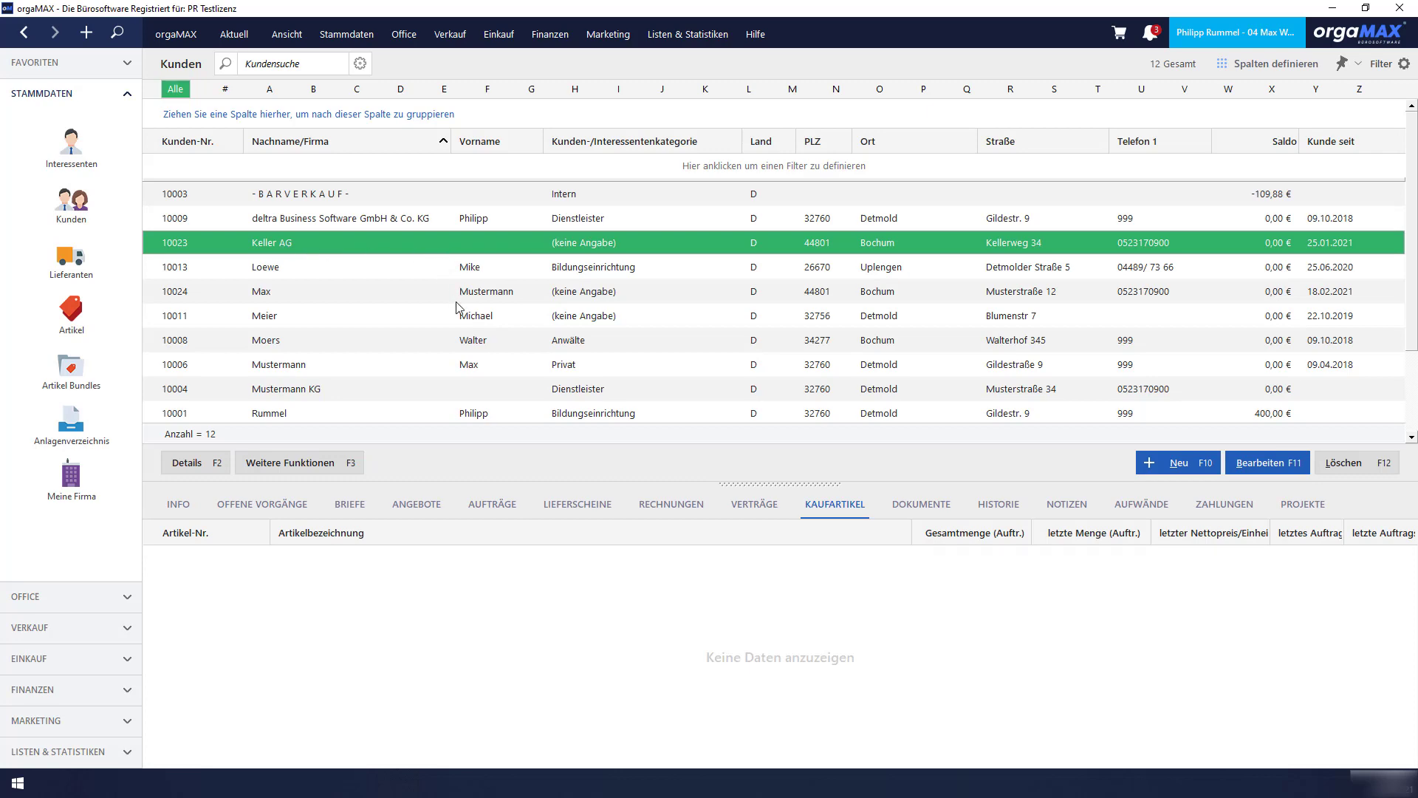
click(477, 348)
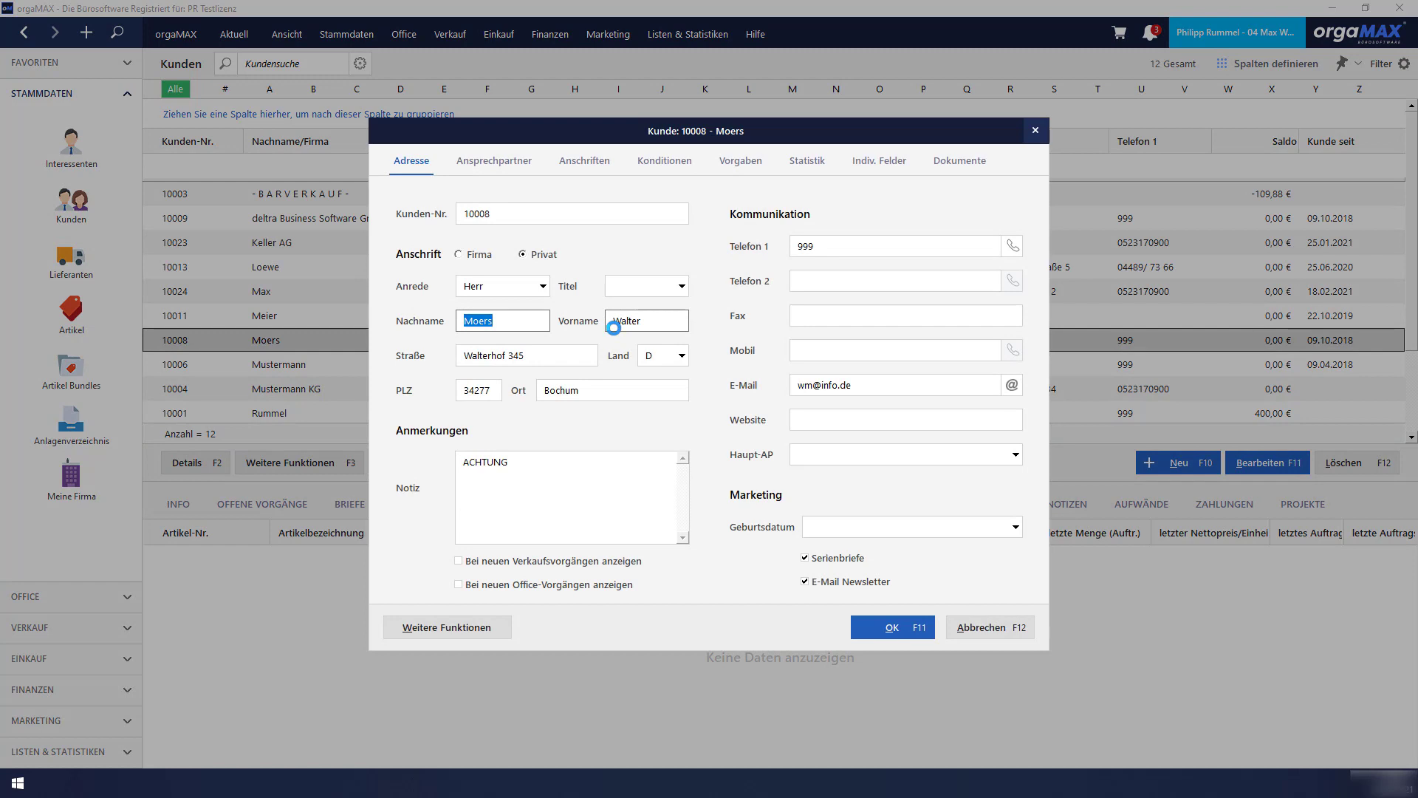
click(880, 171)
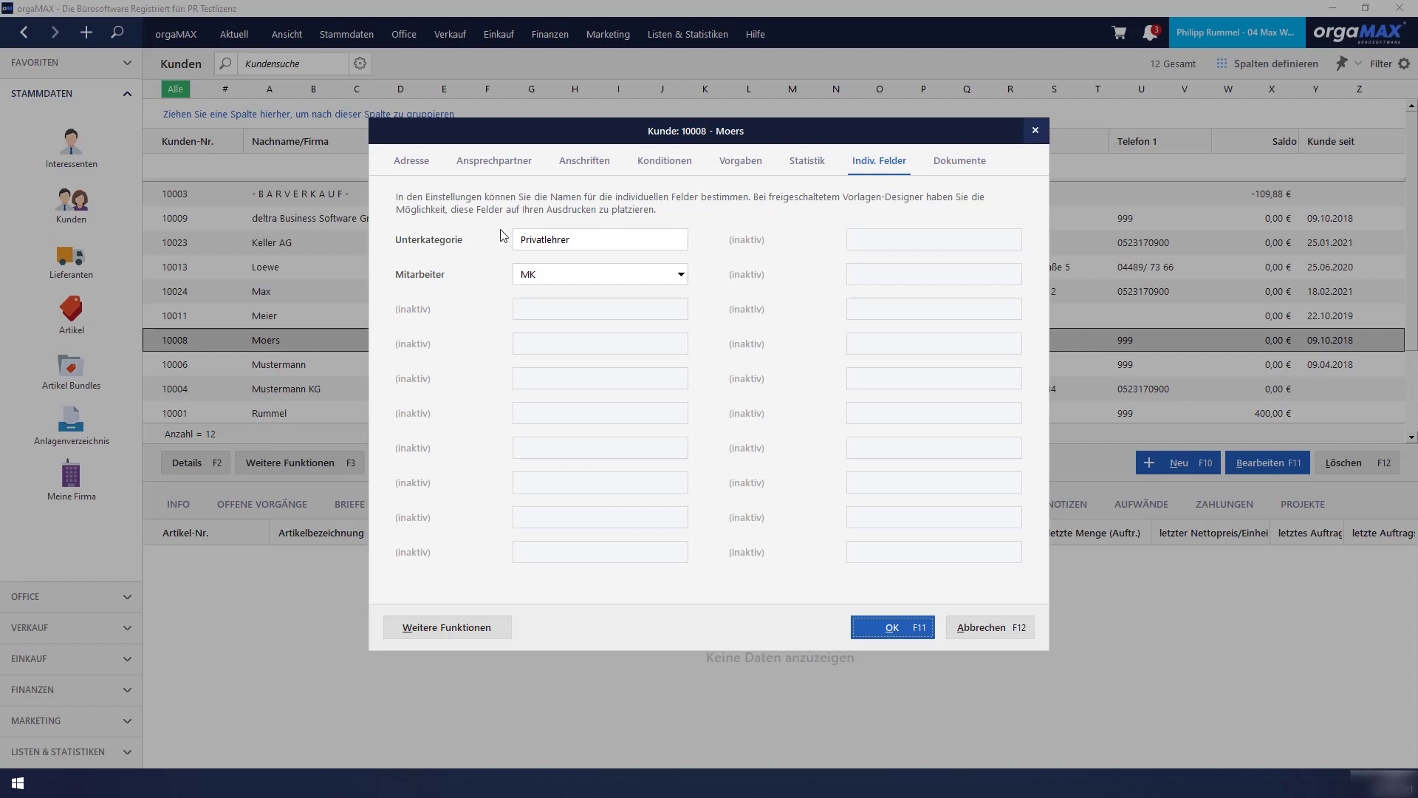
click(803, 166)
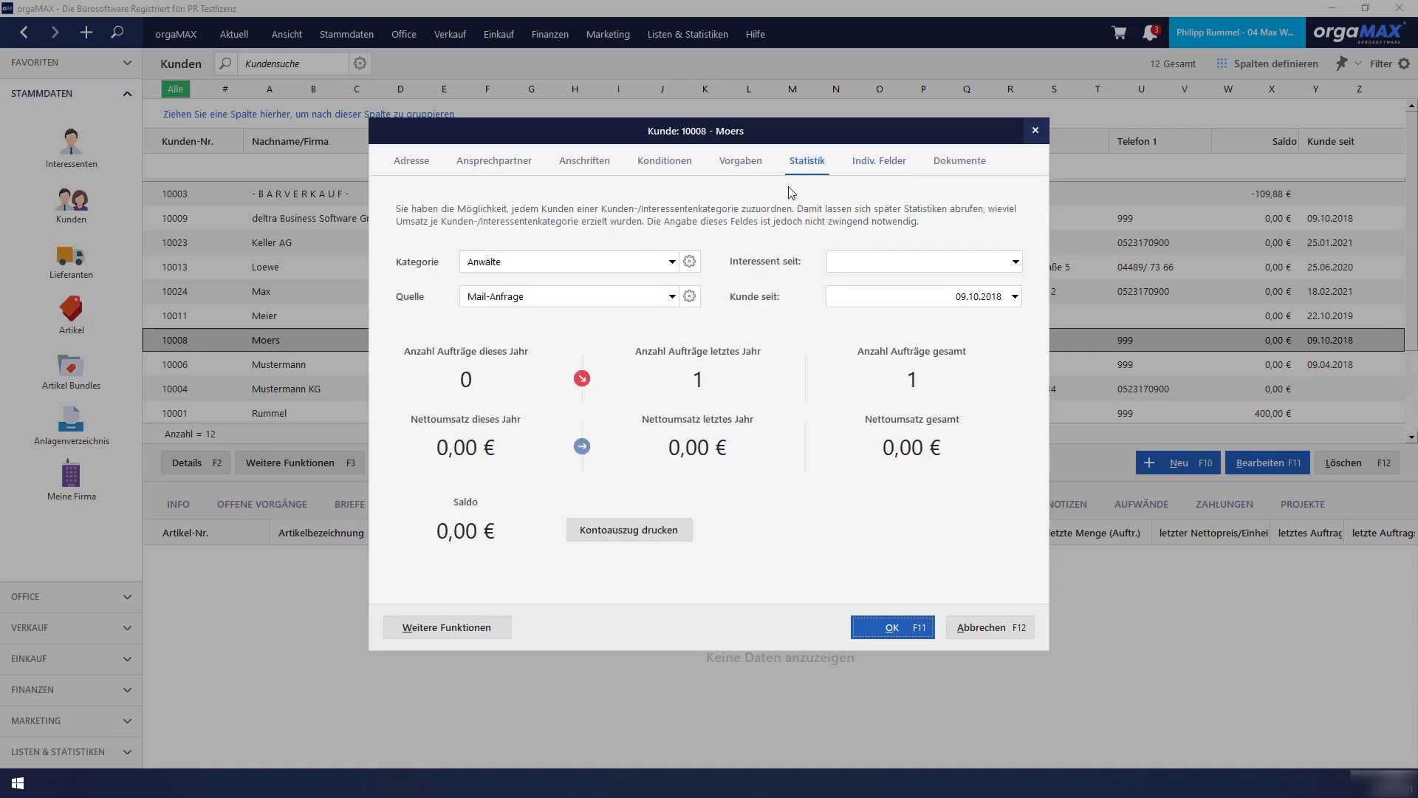
click(857, 164)
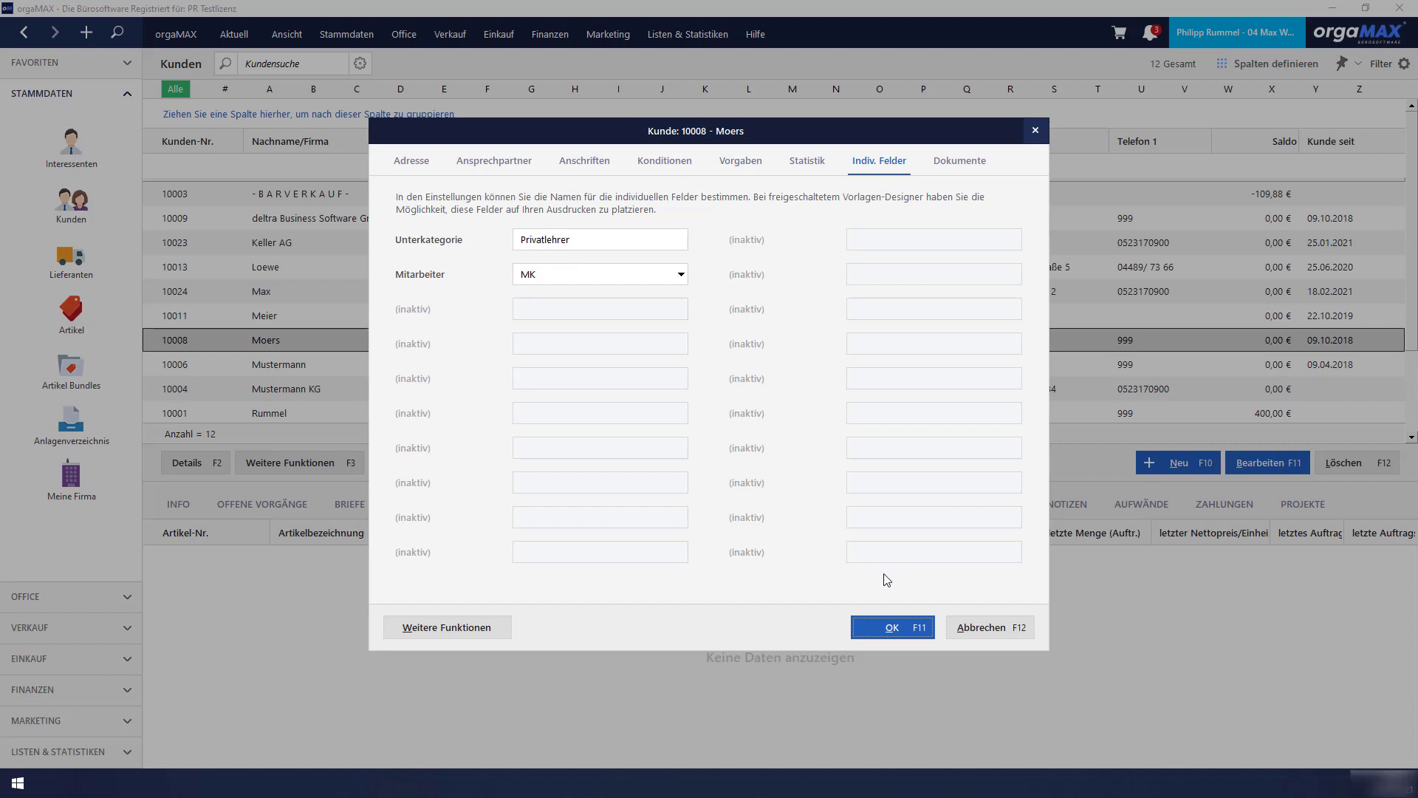
click(968, 629)
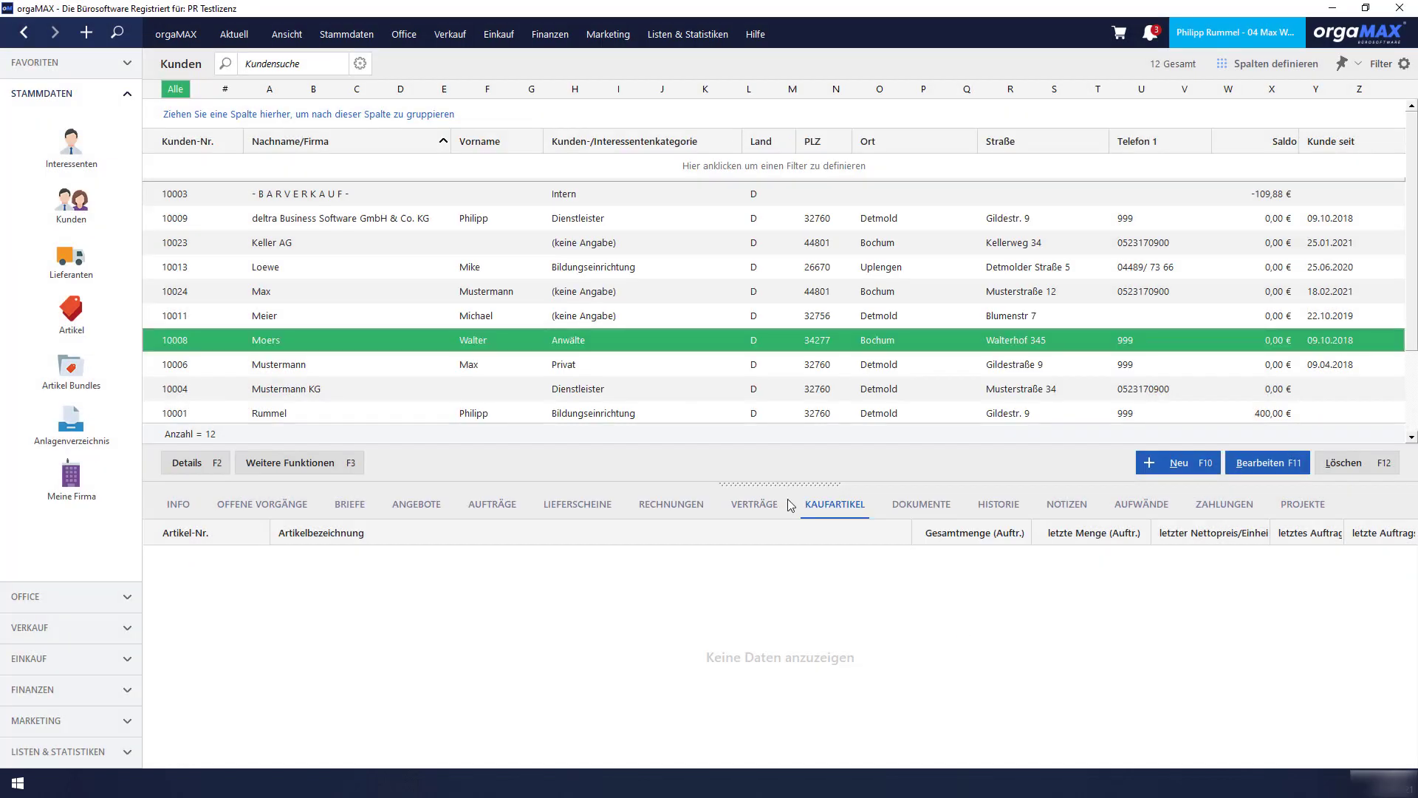
- Open the individual field settings and review the field lists for Artikel, Angebote / Aufträge and Kunden / Interessenten
click(347, 34)
click(407, 226)
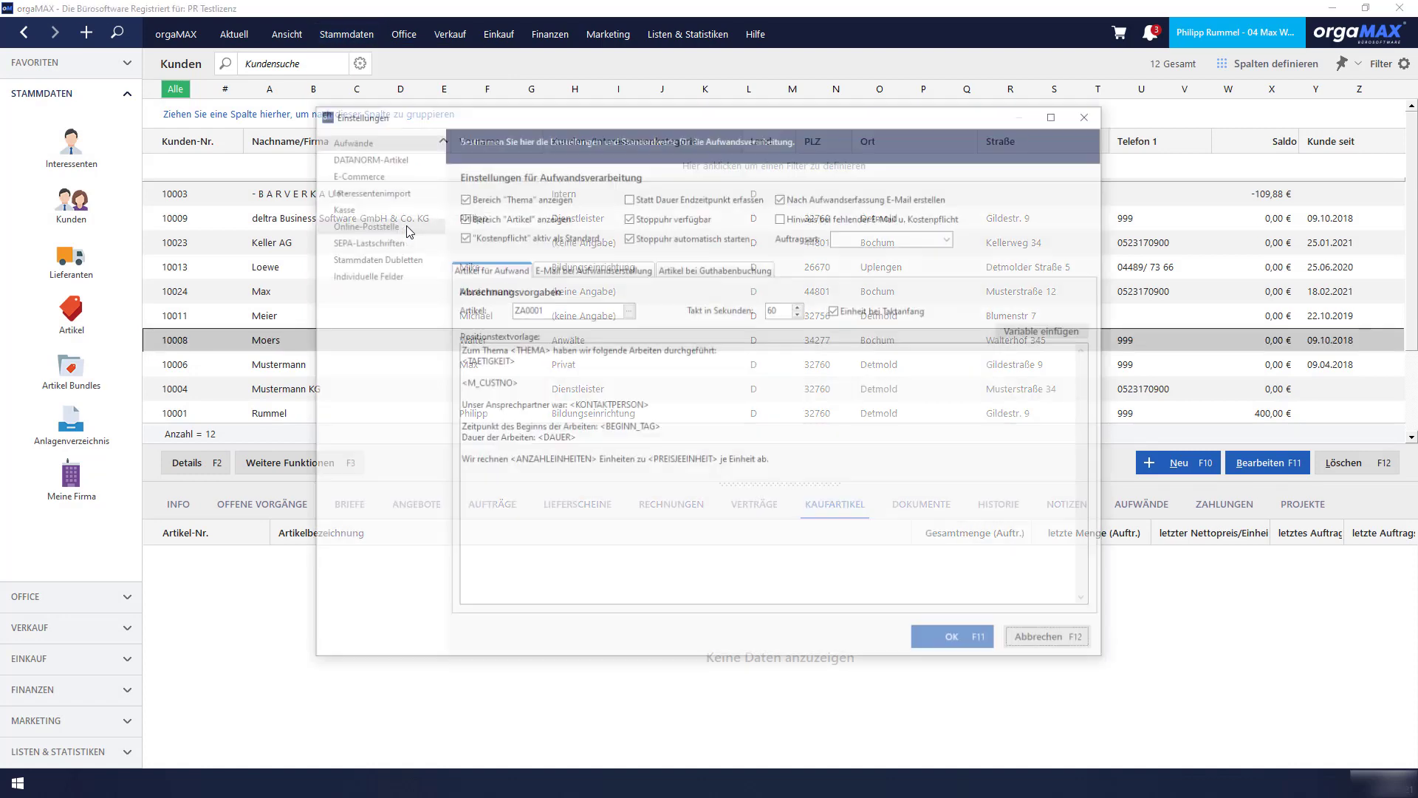
click(373, 275)
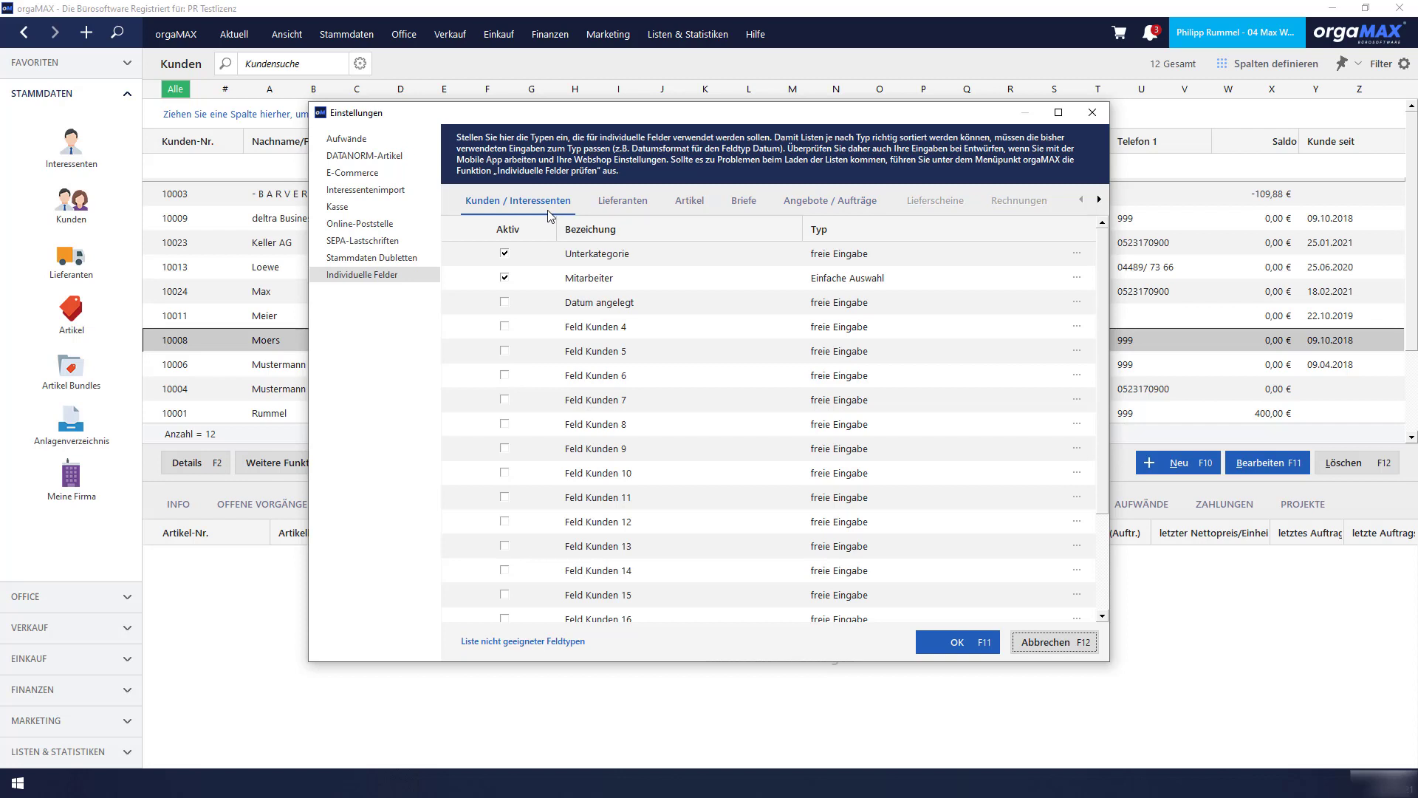
click(686, 203)
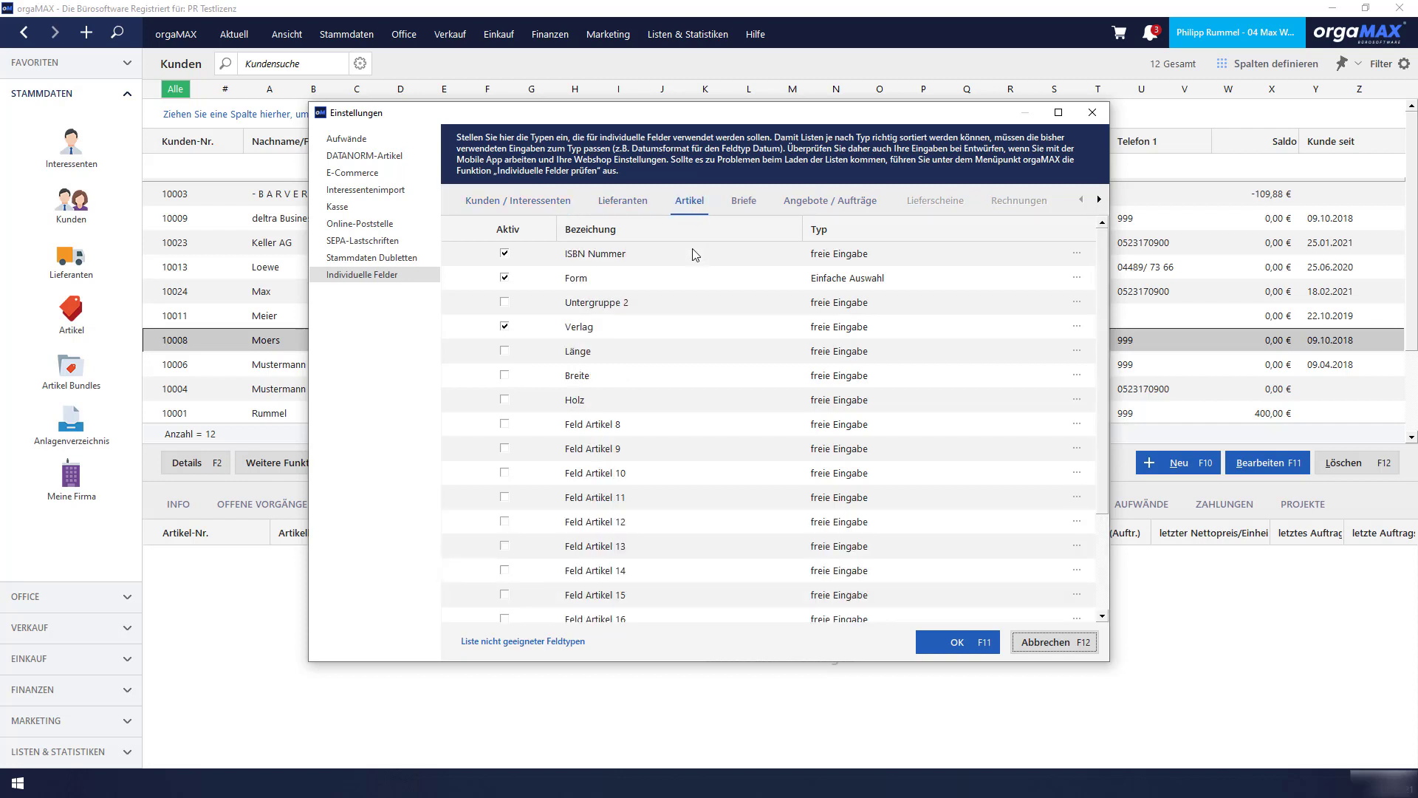
click(809, 198)
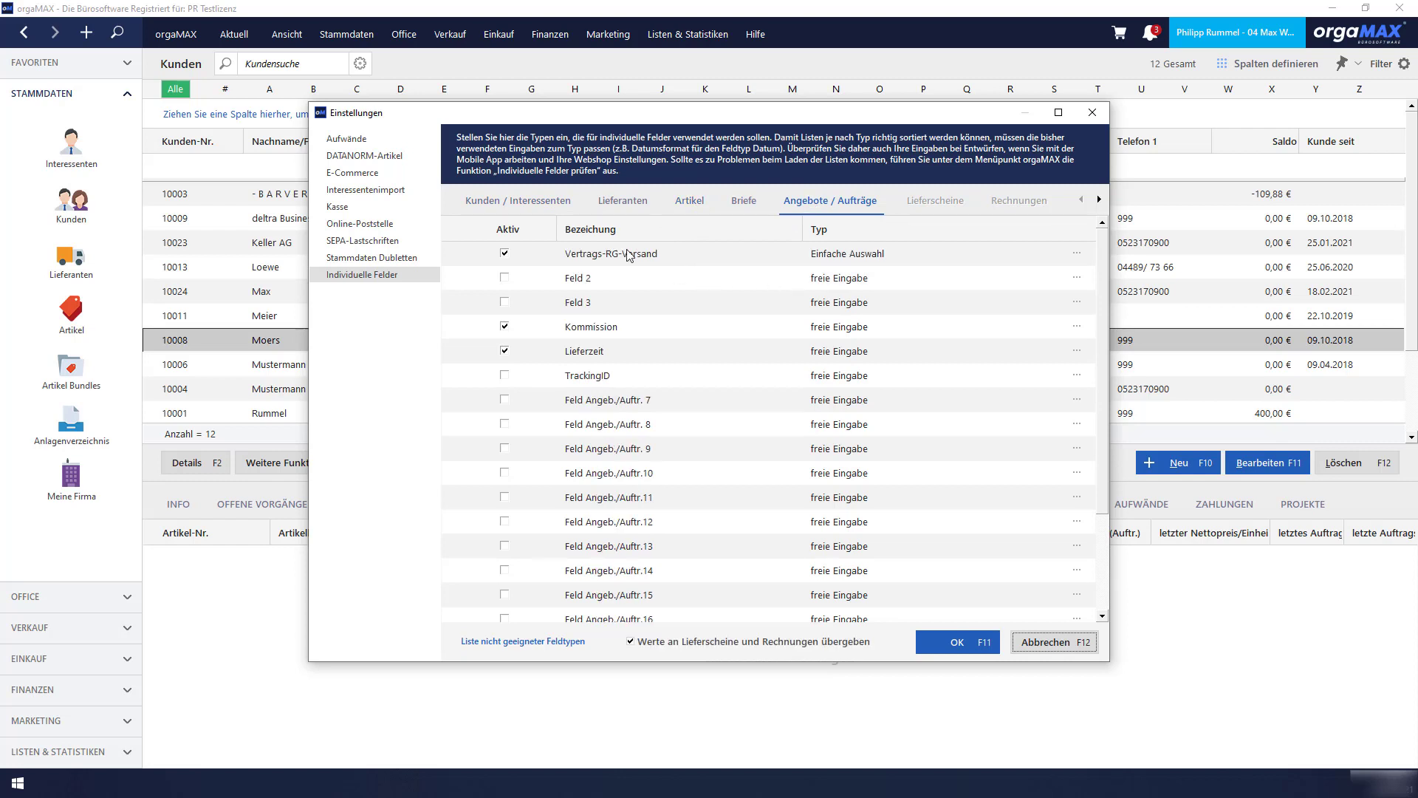
click(543, 207)
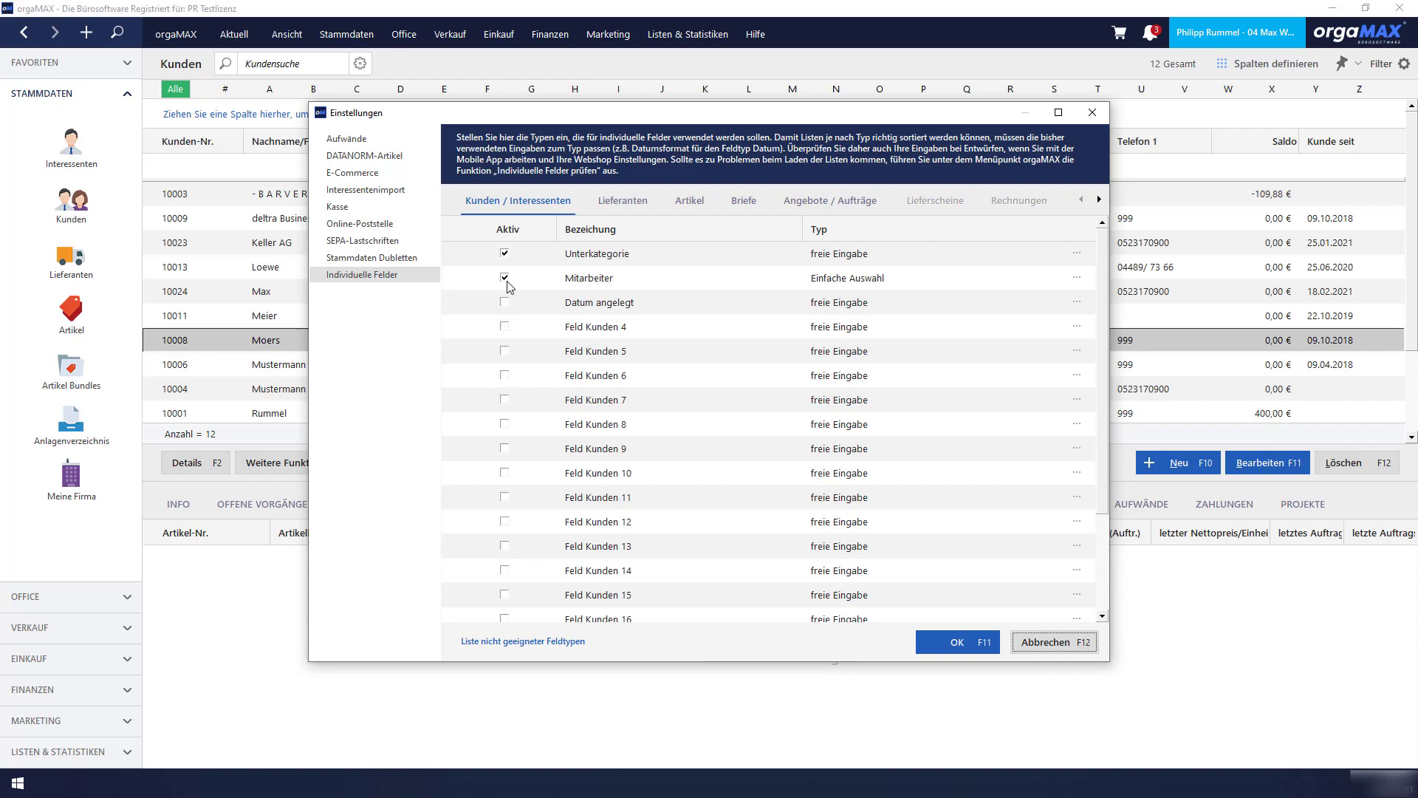
- Review the input types available for the Mitarbeiter customer field, keep Einfache Auswahl, and confirm the settings
click(849, 279)
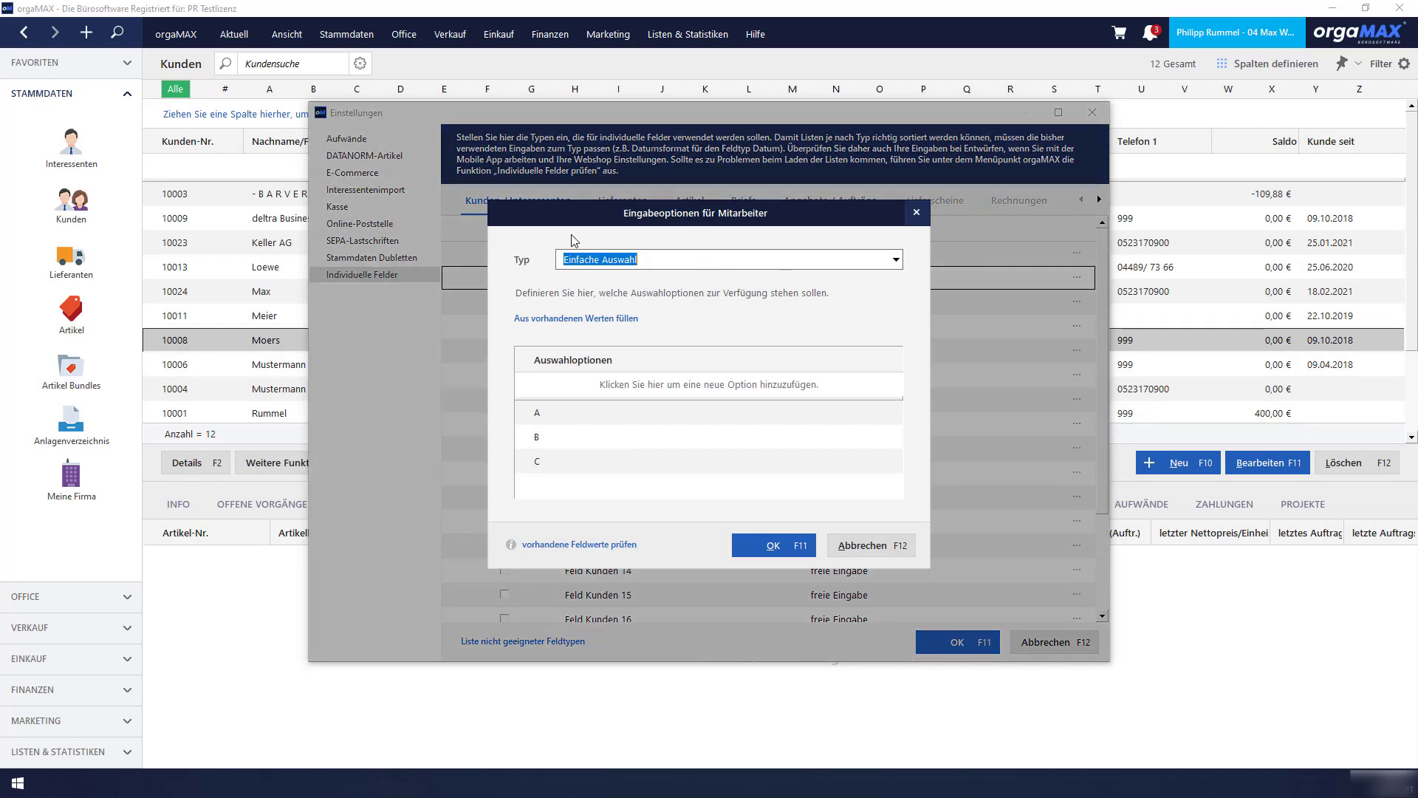
drag(600, 219, 604, 316)
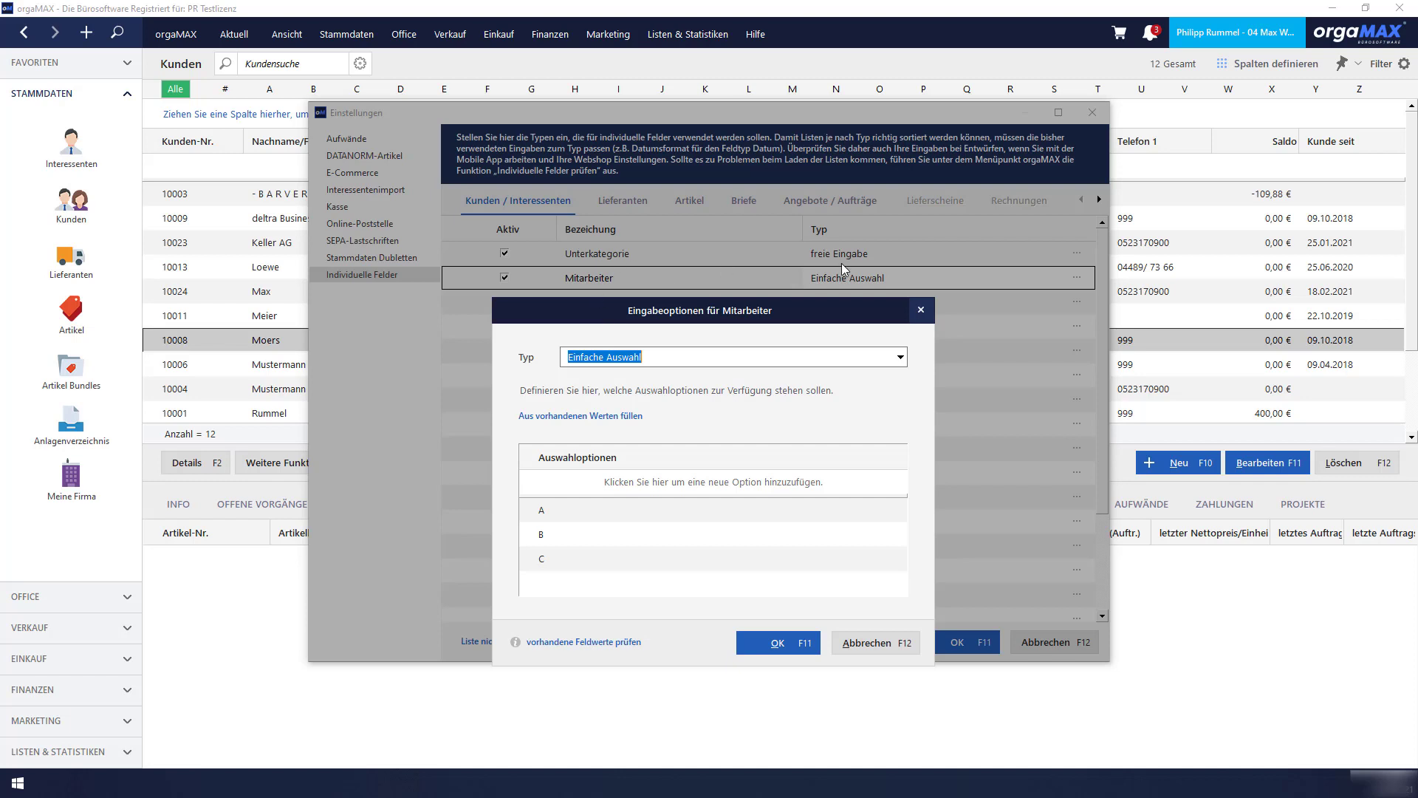
click(902, 360)
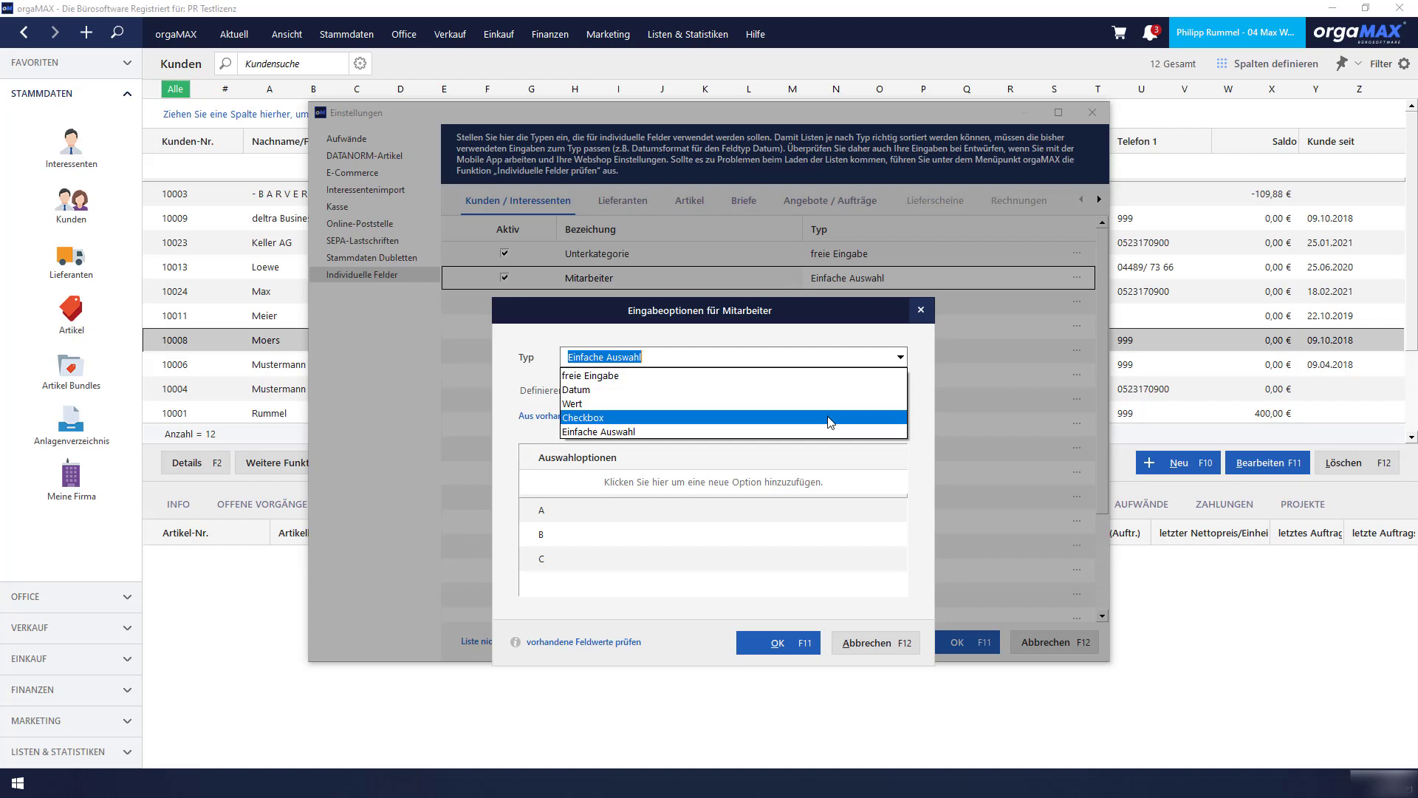
click(527, 403)
click(772, 643)
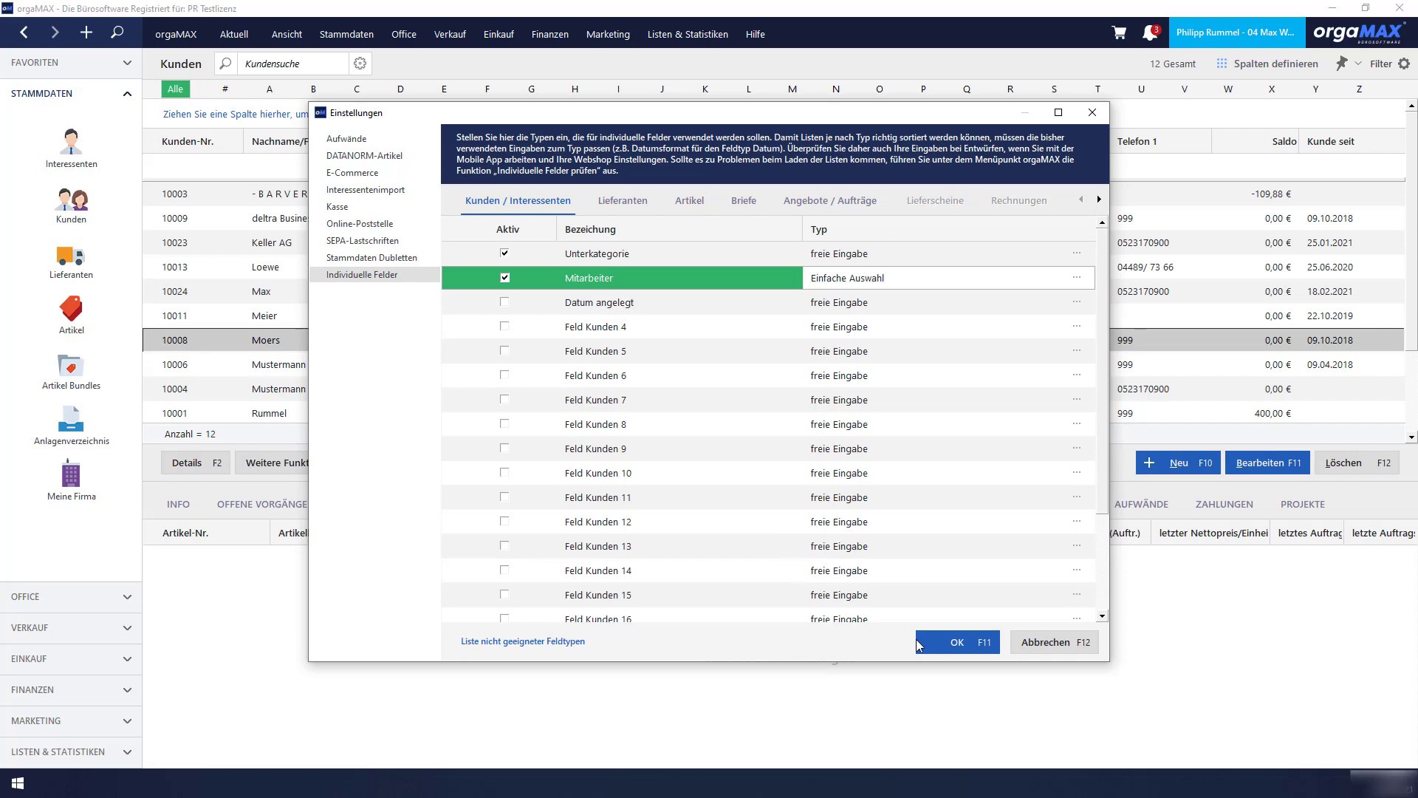
click(953, 643)
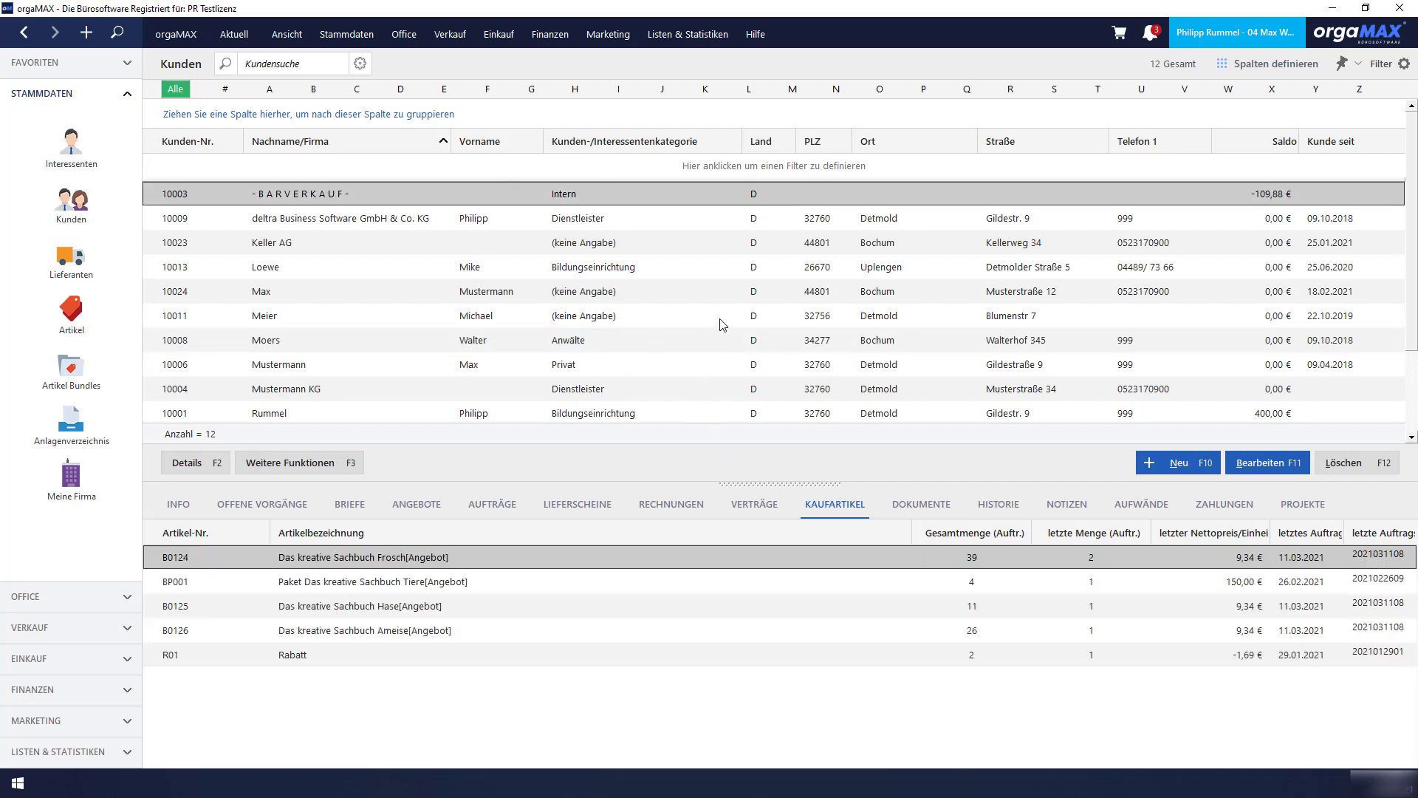
- Add the Mitarbeiter and Unterkategorie columns to the customer list
click(1262, 68)
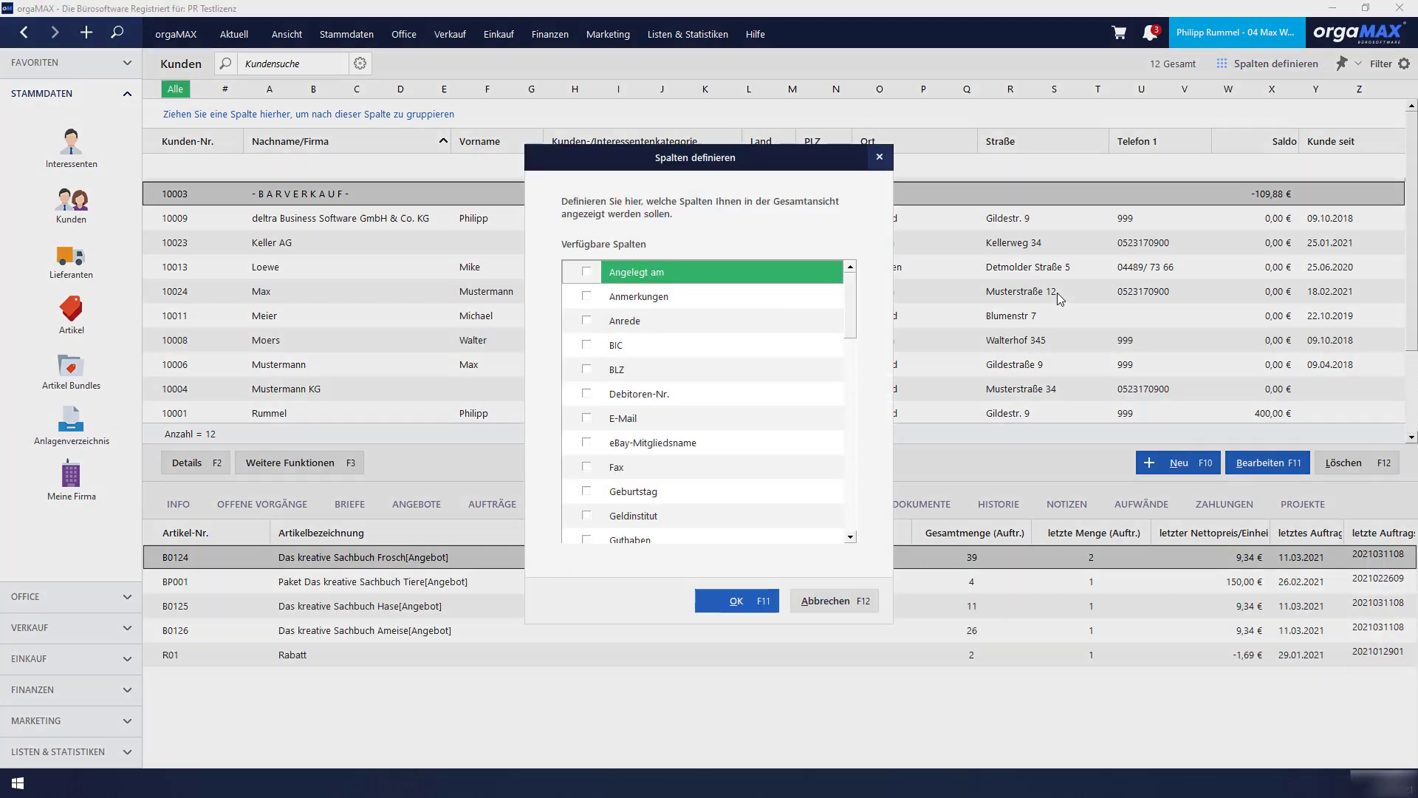
drag(850, 304, 851, 519)
click(587, 393)
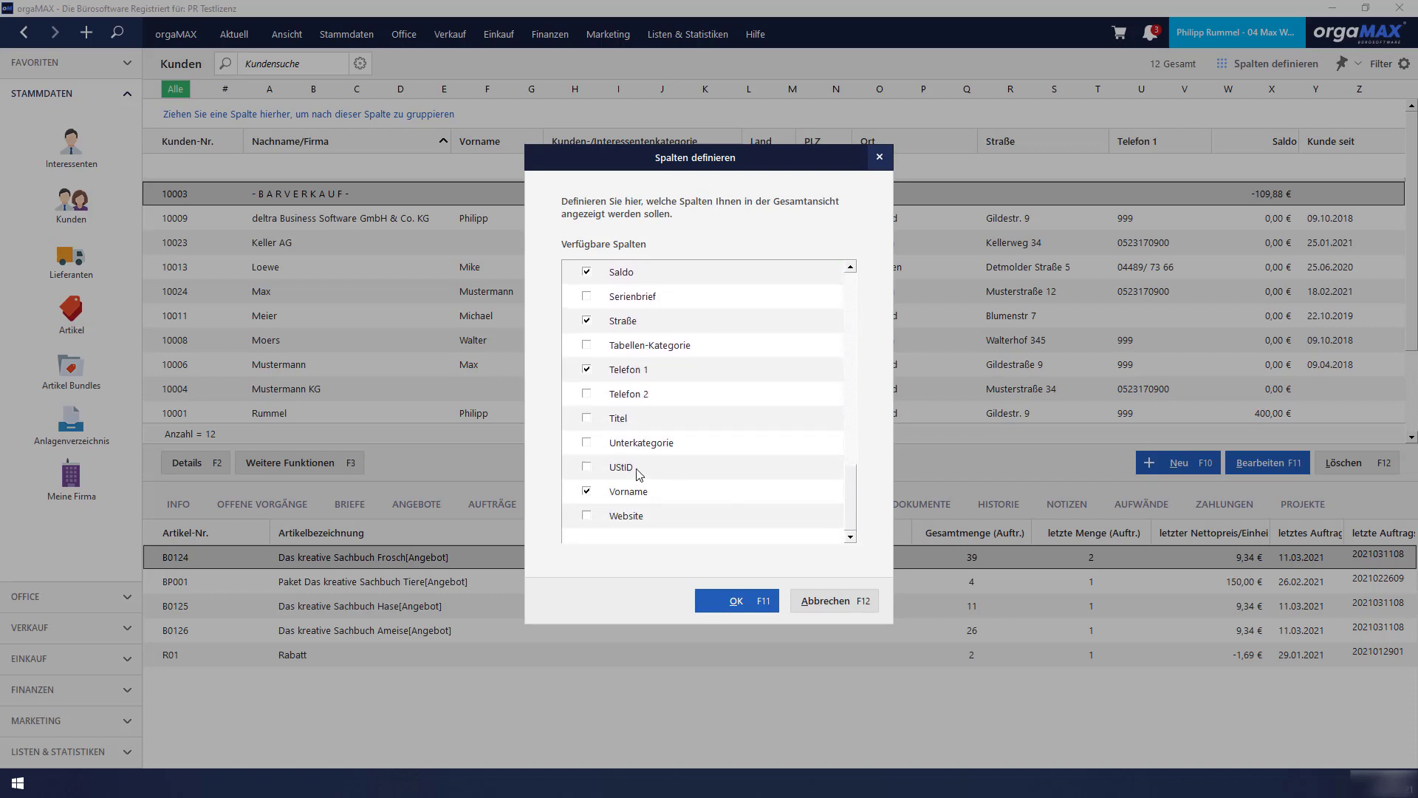
click(586, 442)
click(735, 600)
click(1048, 295)
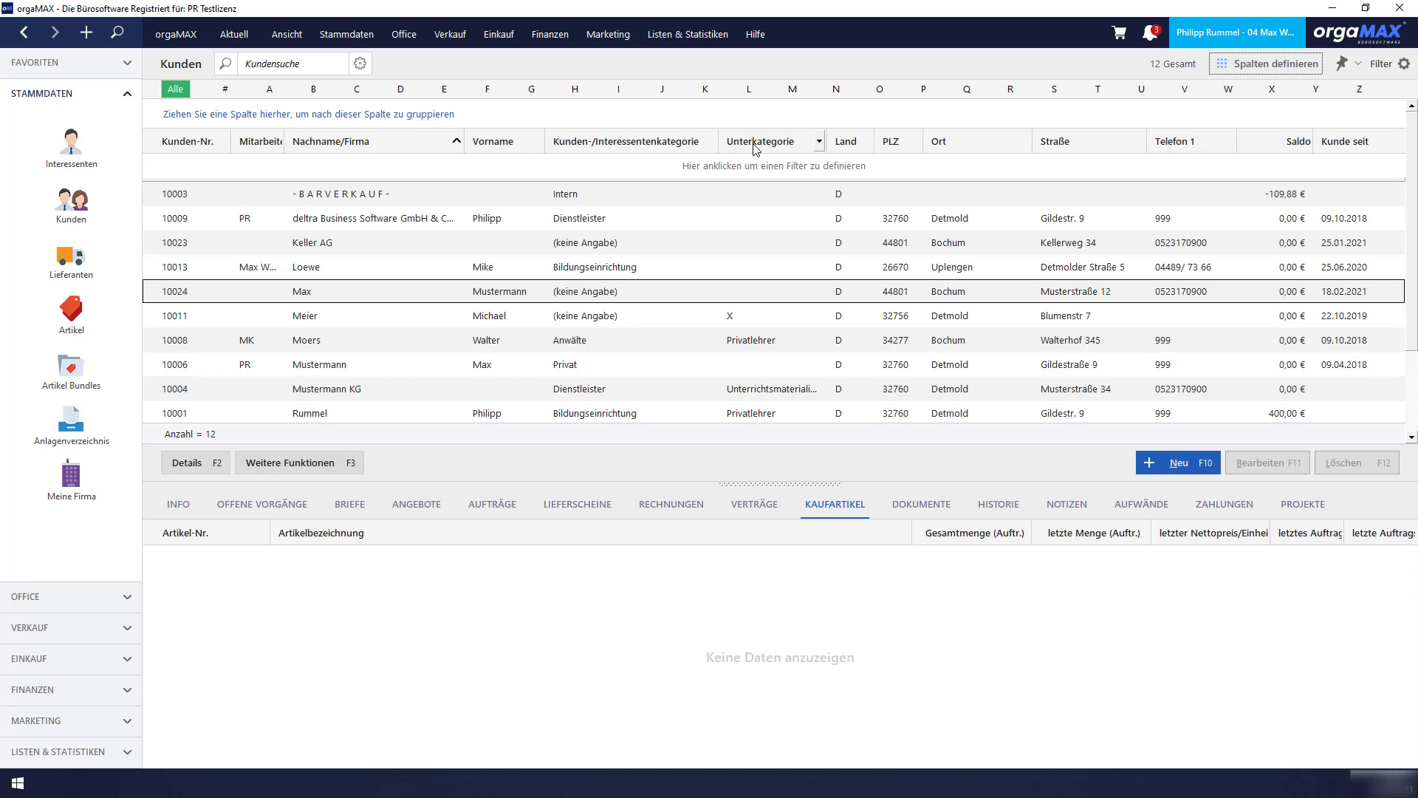
- Set the Mitarbeiter individual field to A for the customer in the Anwälte category and save the record
click(746, 321)
click(745, 343)
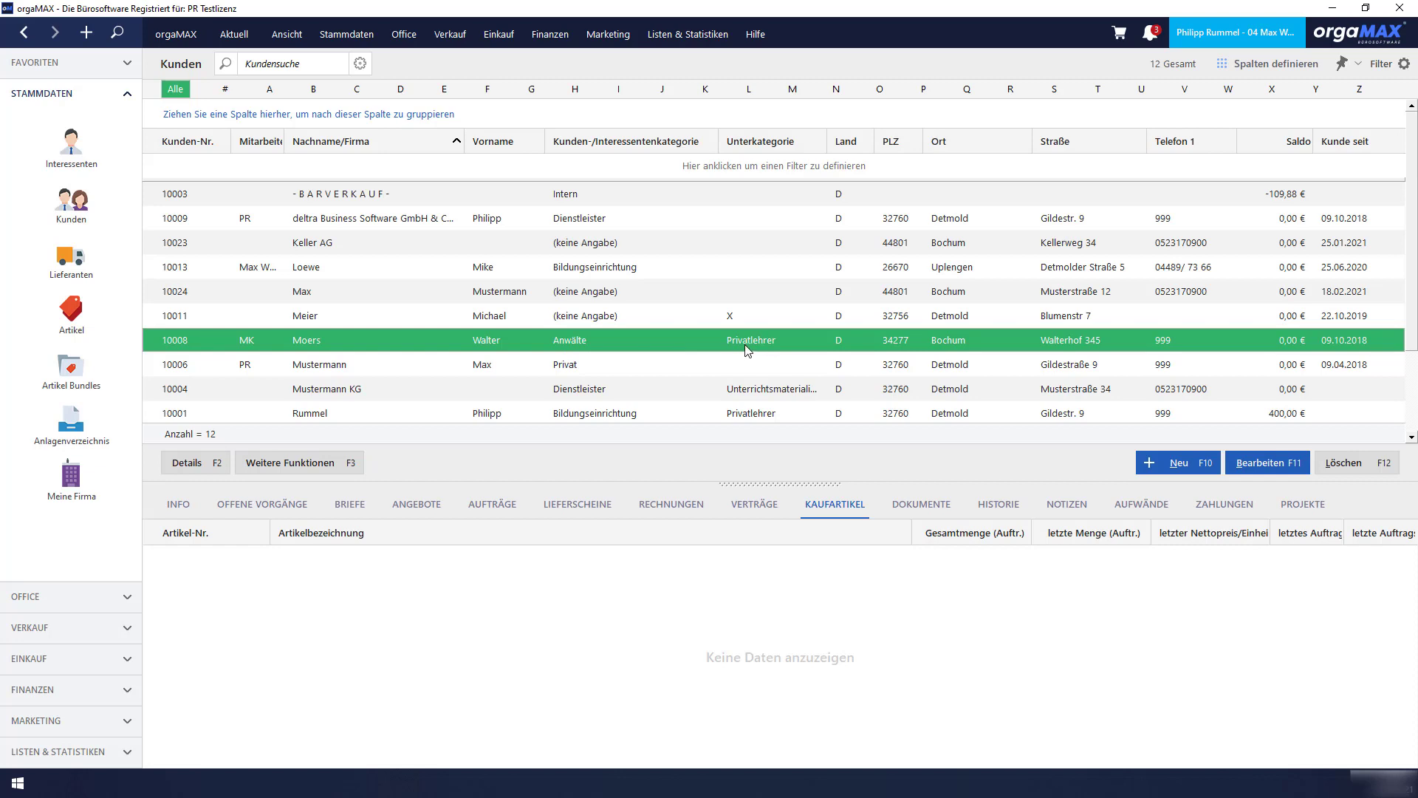
double_click(244, 348)
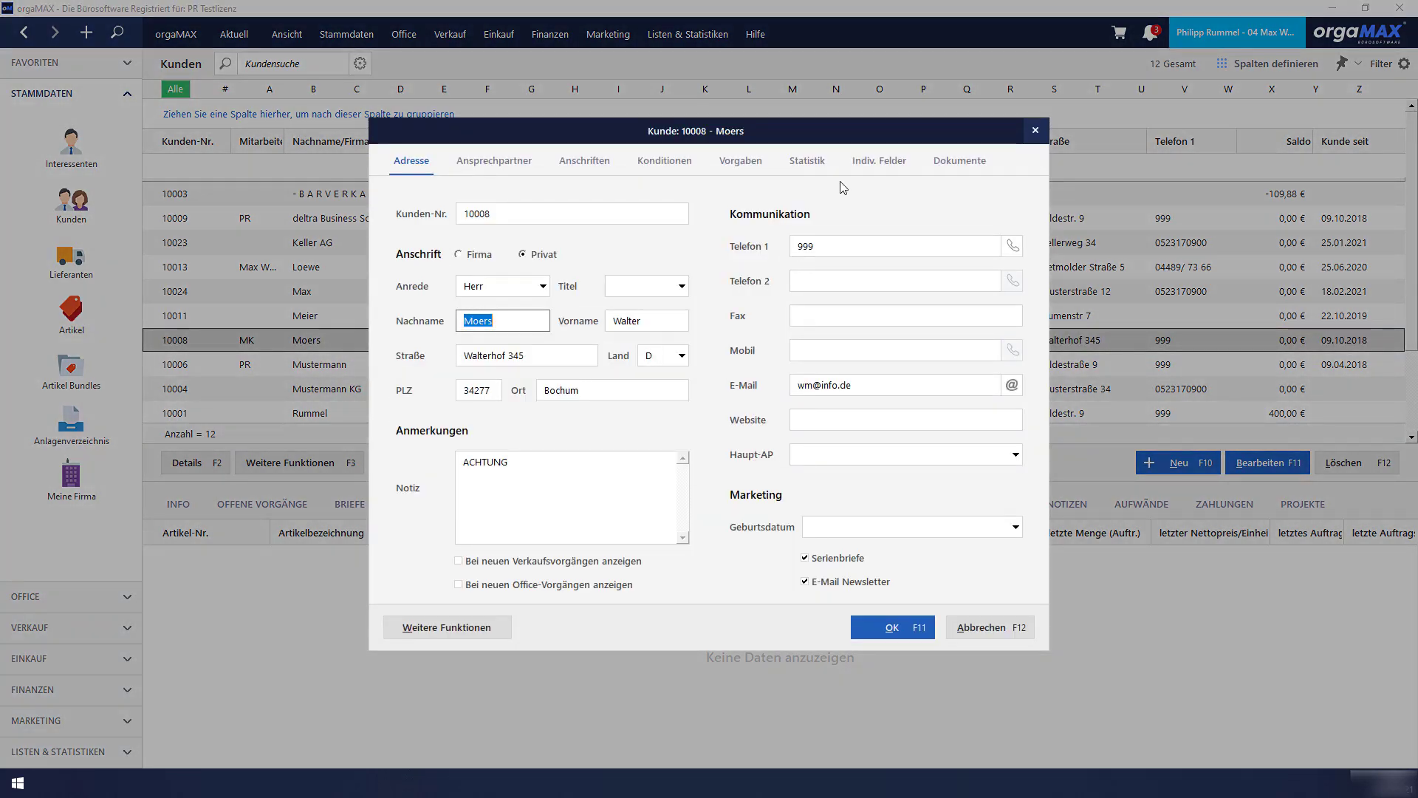
click(879, 161)
click(680, 277)
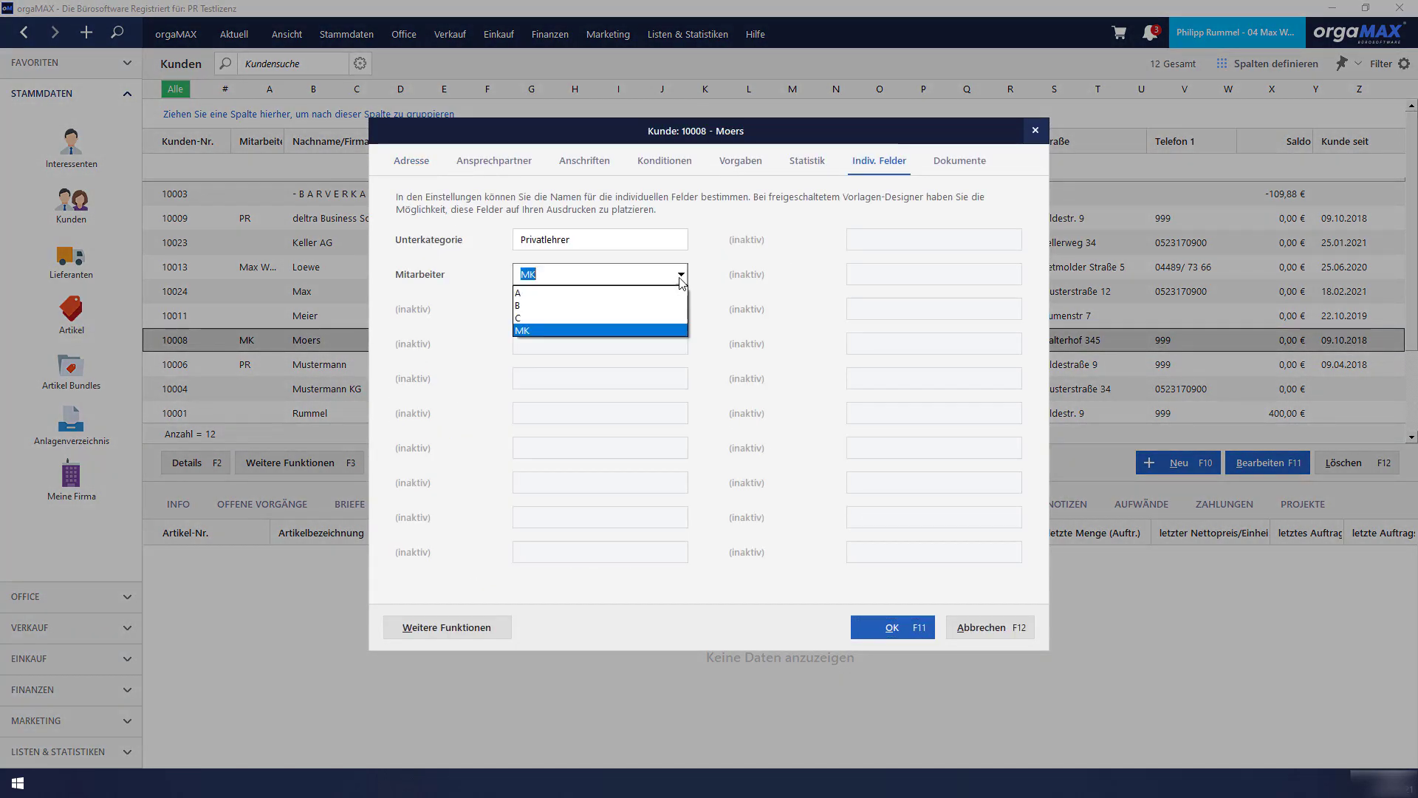
click(647, 330)
click(882, 628)
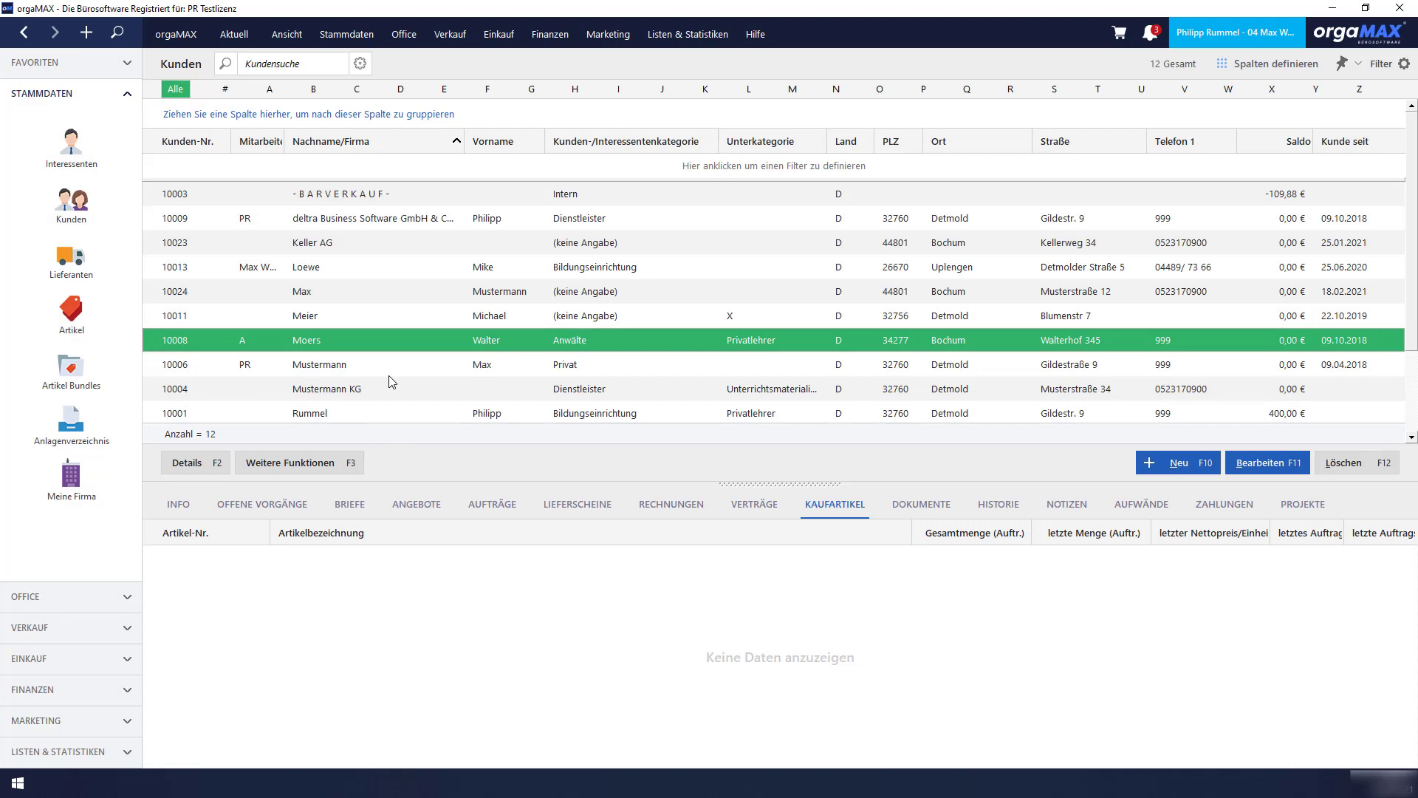
- Try Softcover as the Form in the individual fields of article BP001, and discard the changes
click(95, 319)
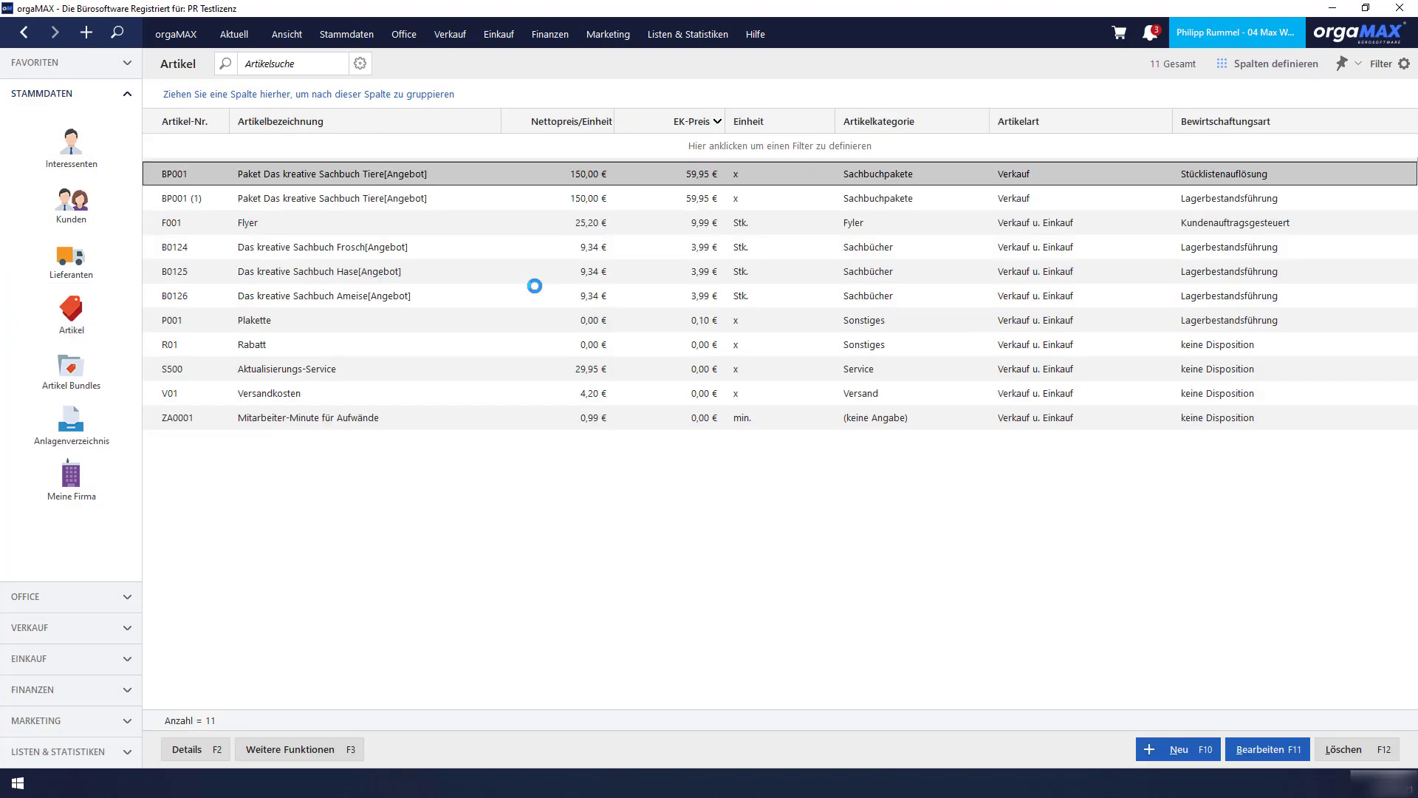
double_click(519, 179)
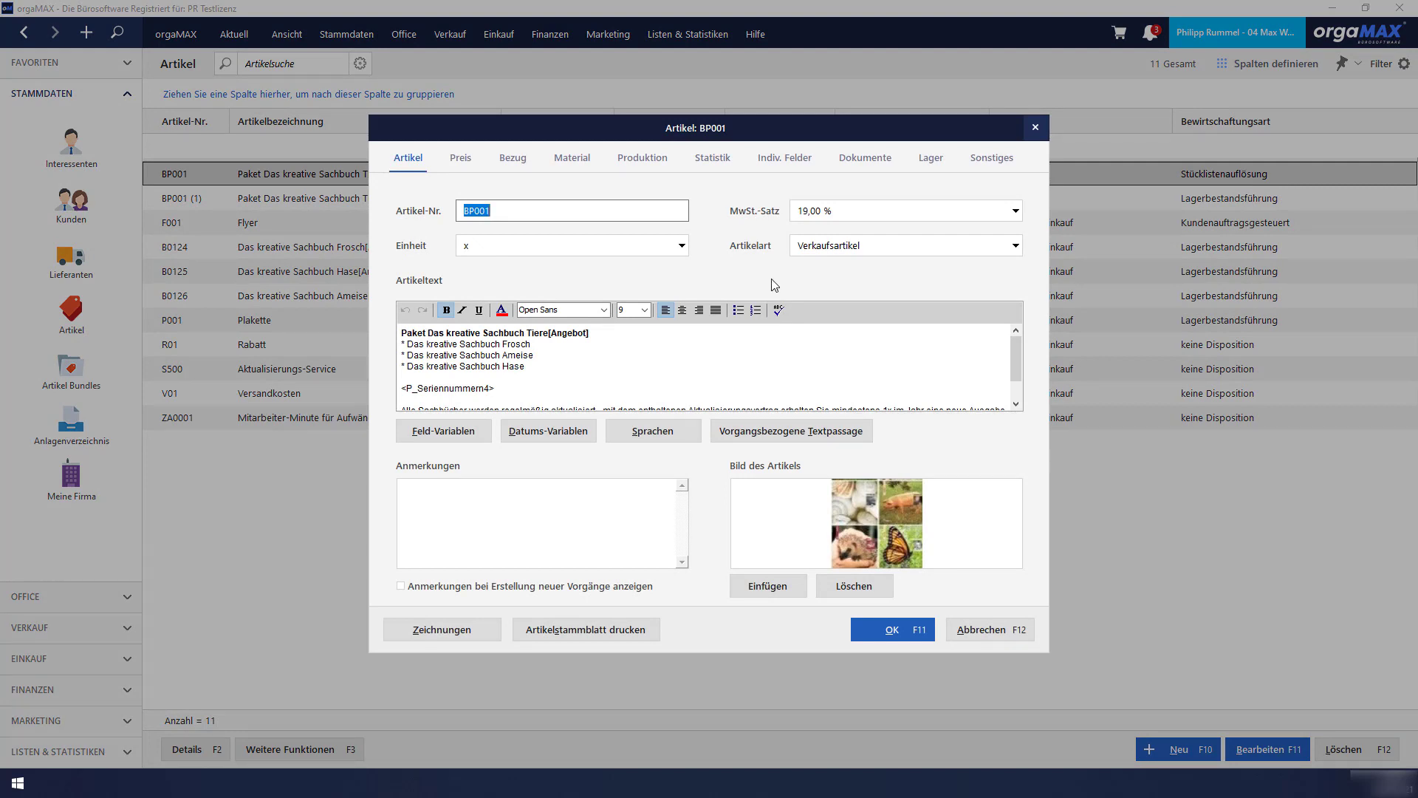
click(777, 163)
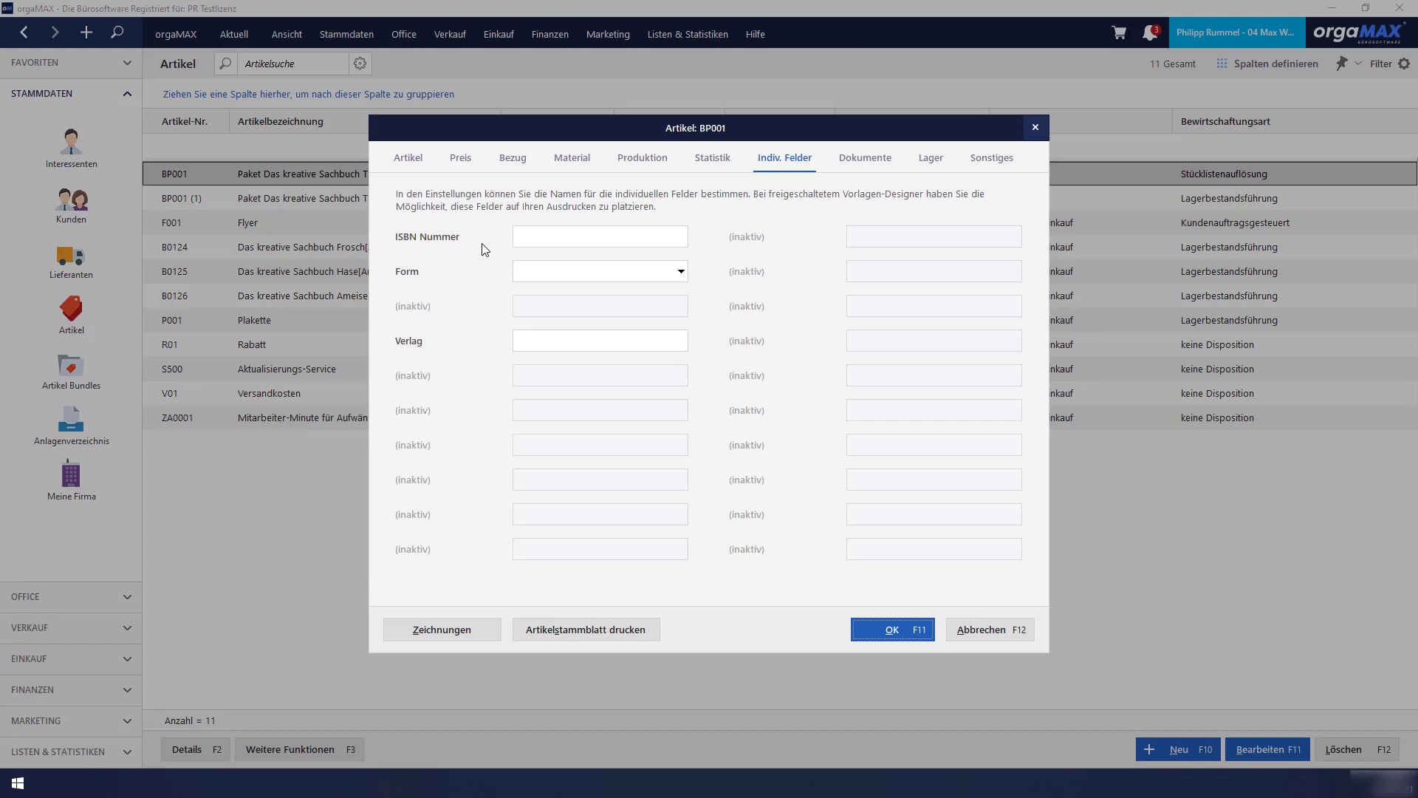
click(678, 274)
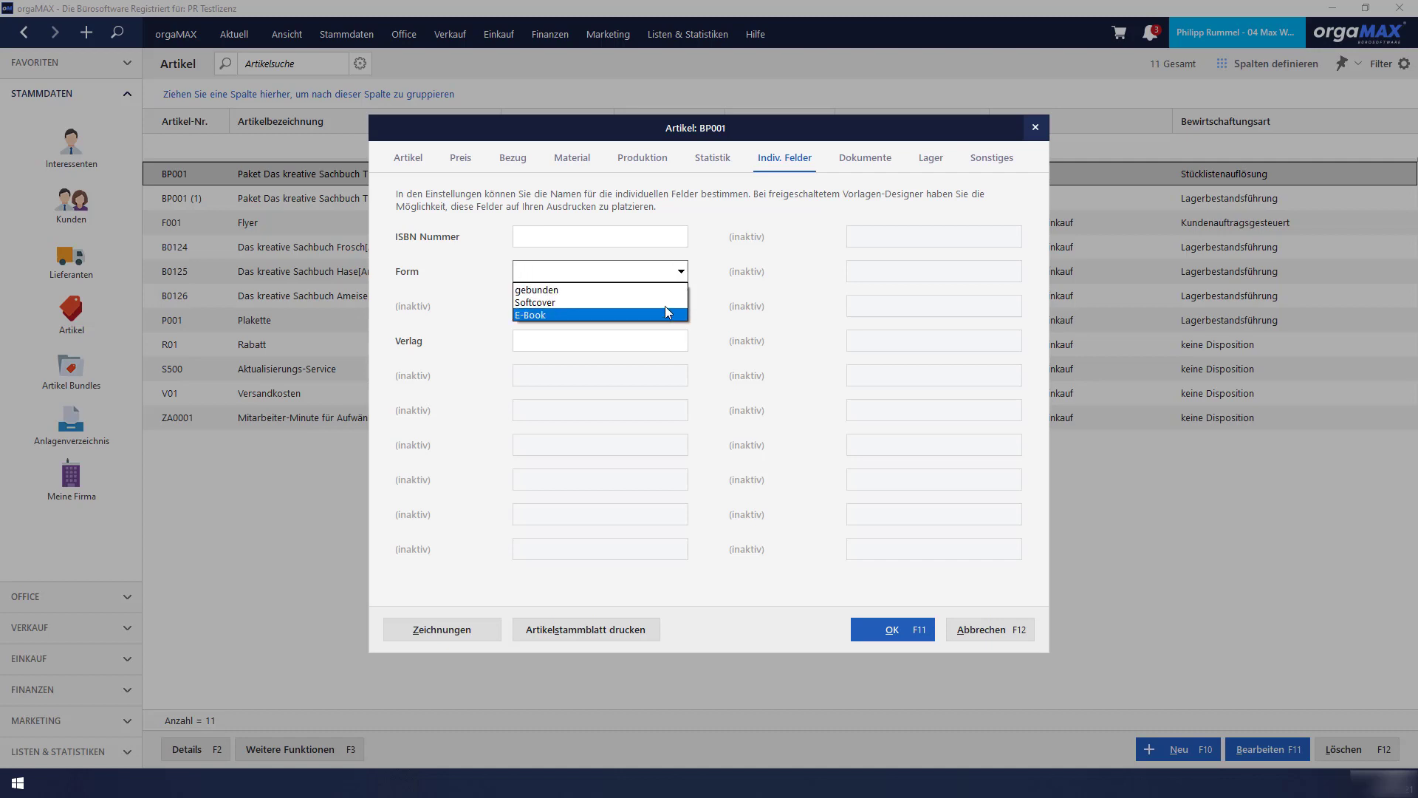
click(667, 302)
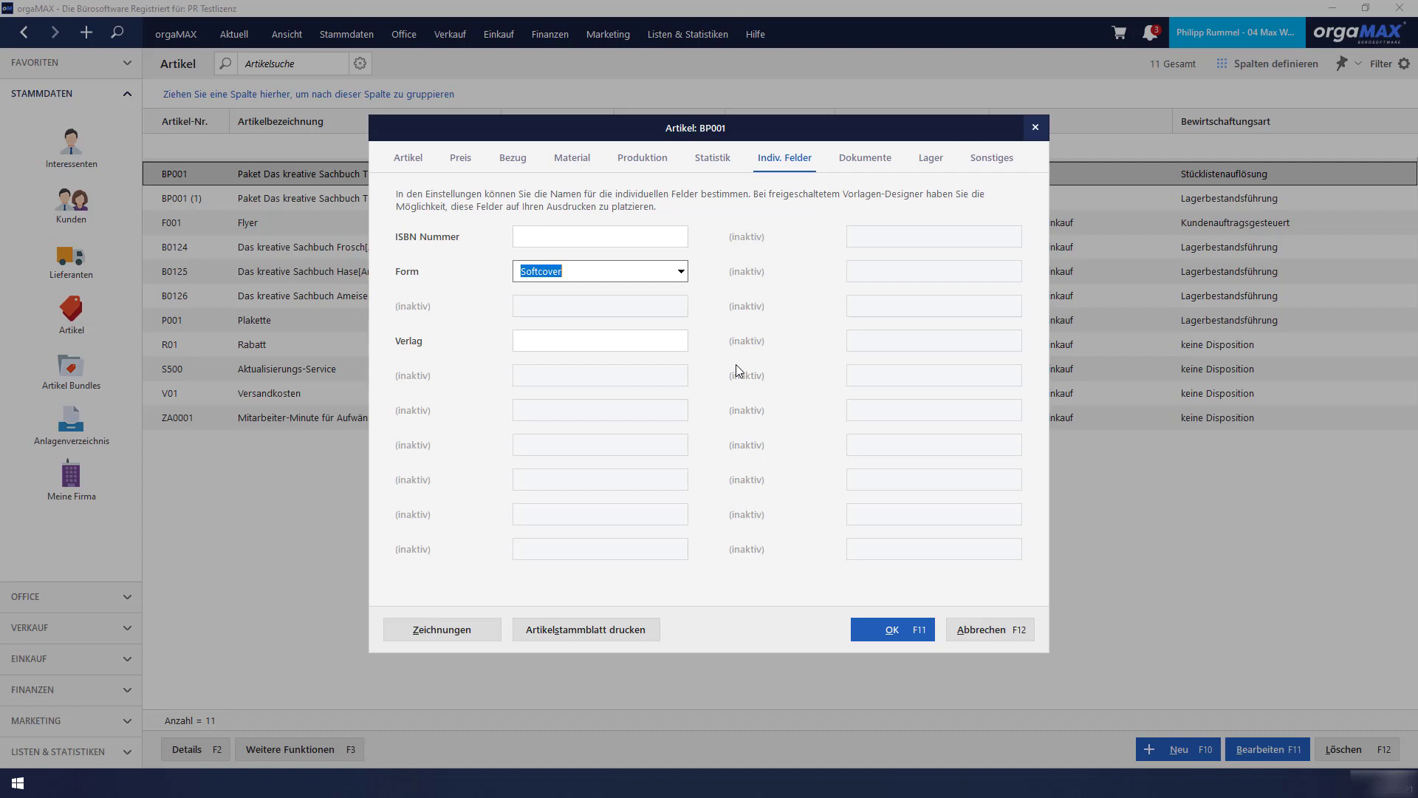
click(652, 349)
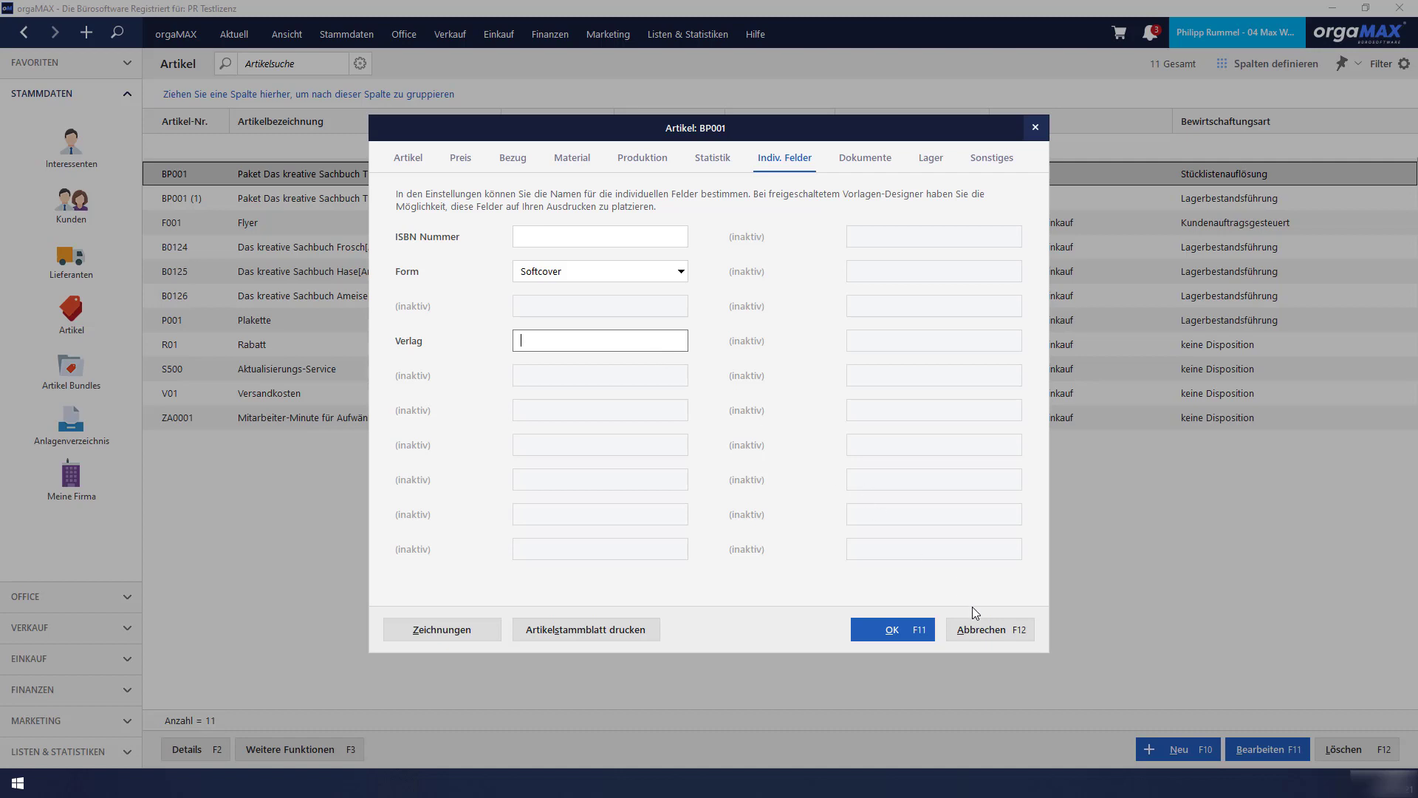
click(979, 627)
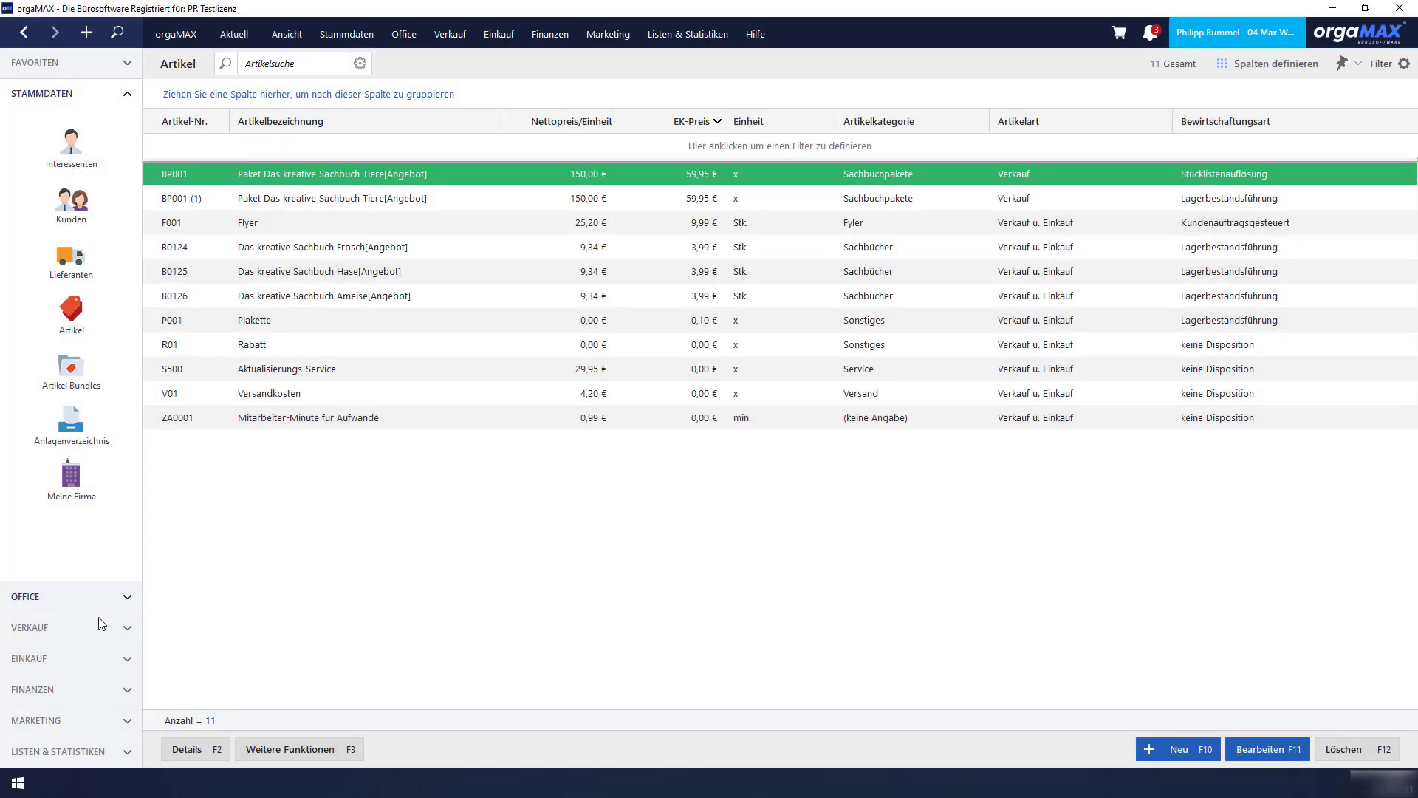
- Create a new order and set its individual field Vertrags-RG-Versand to E-Mail
click(44, 627)
click(71, 264)
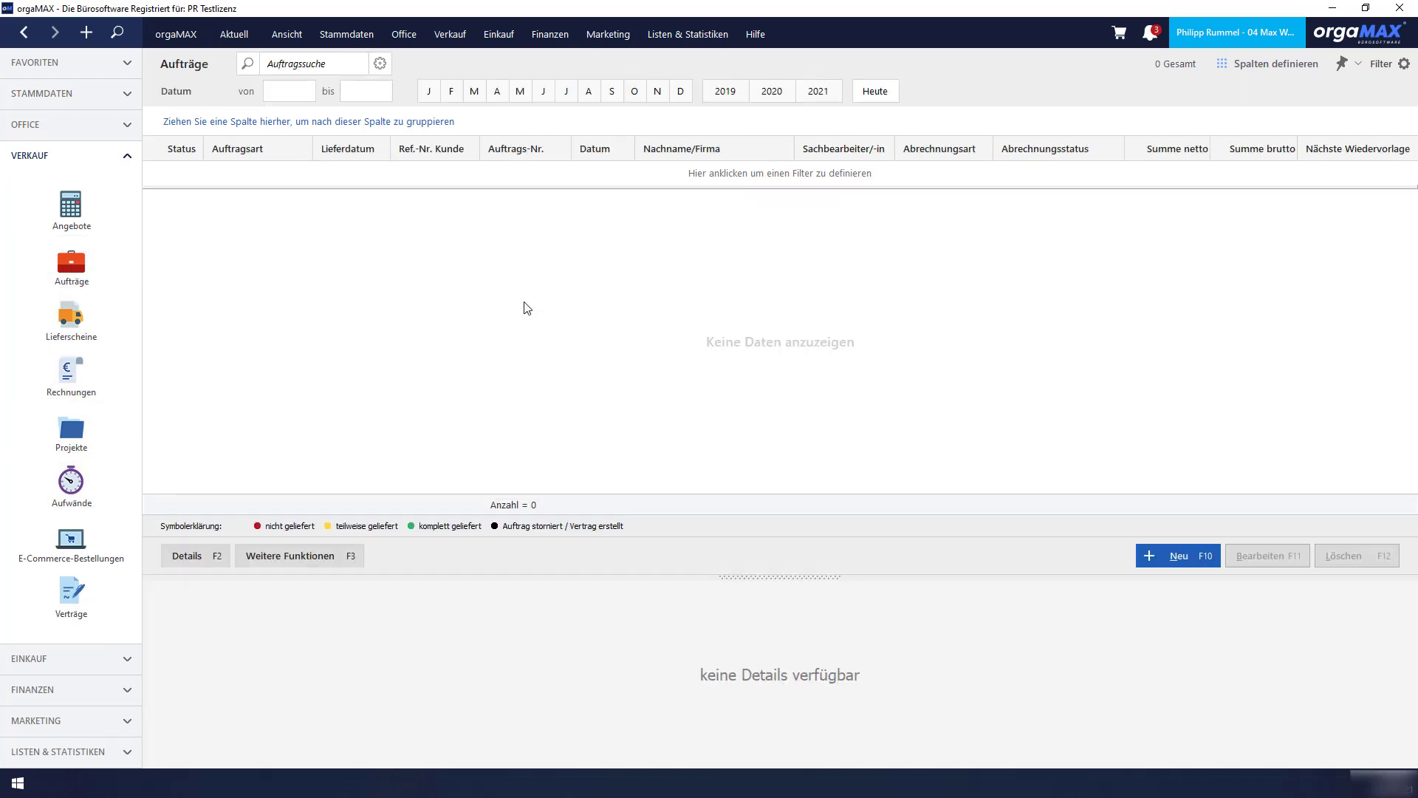
click(1178, 555)
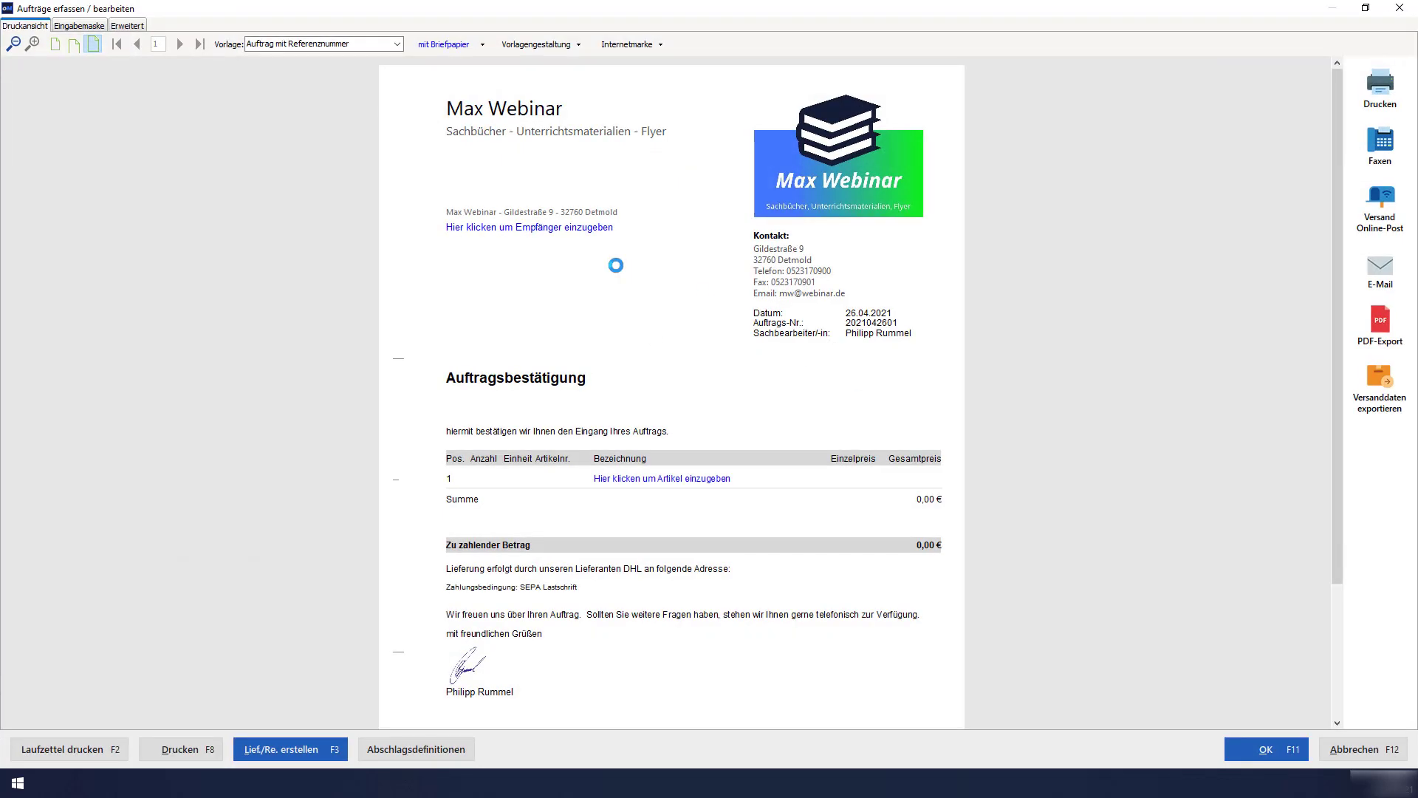
click(133, 27)
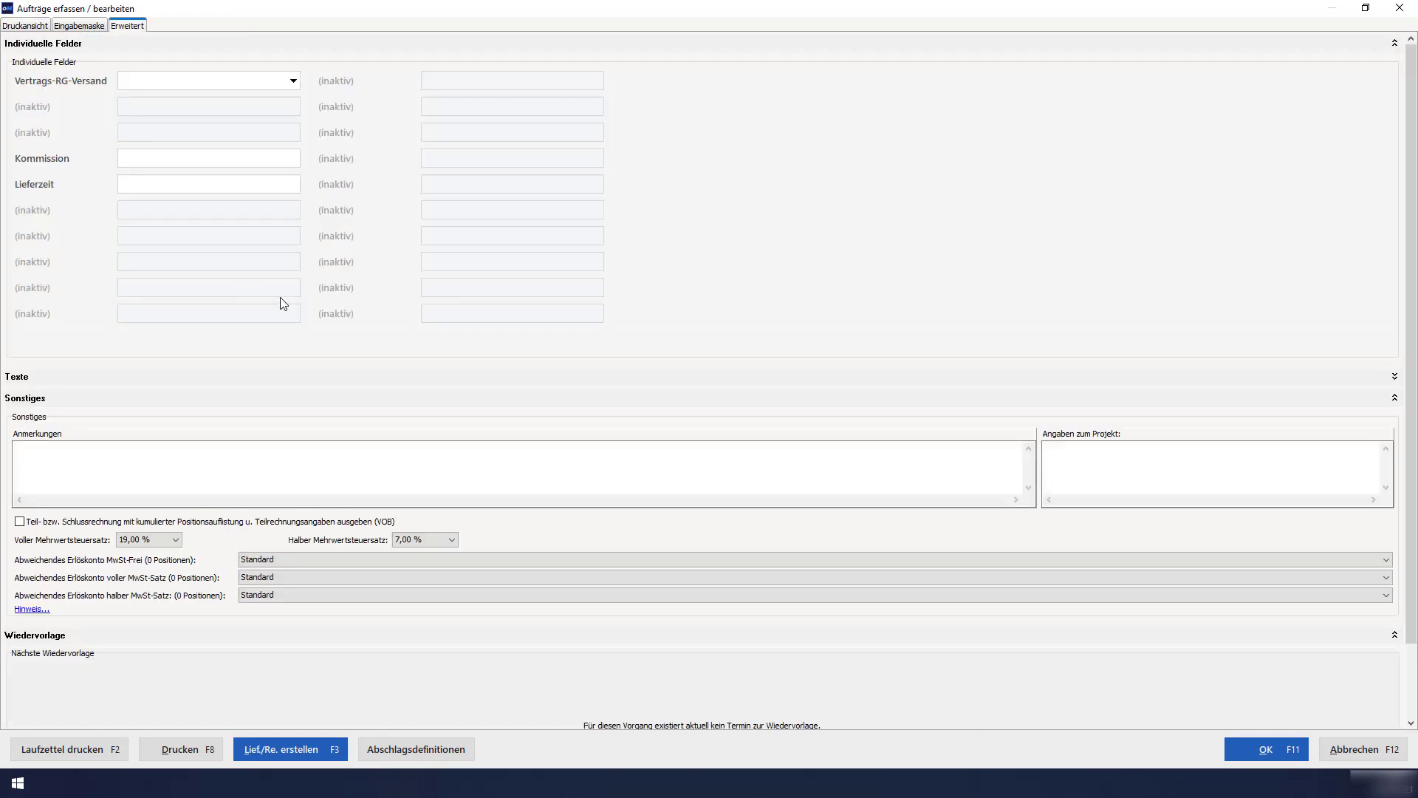
click(125, 85)
click(293, 80)
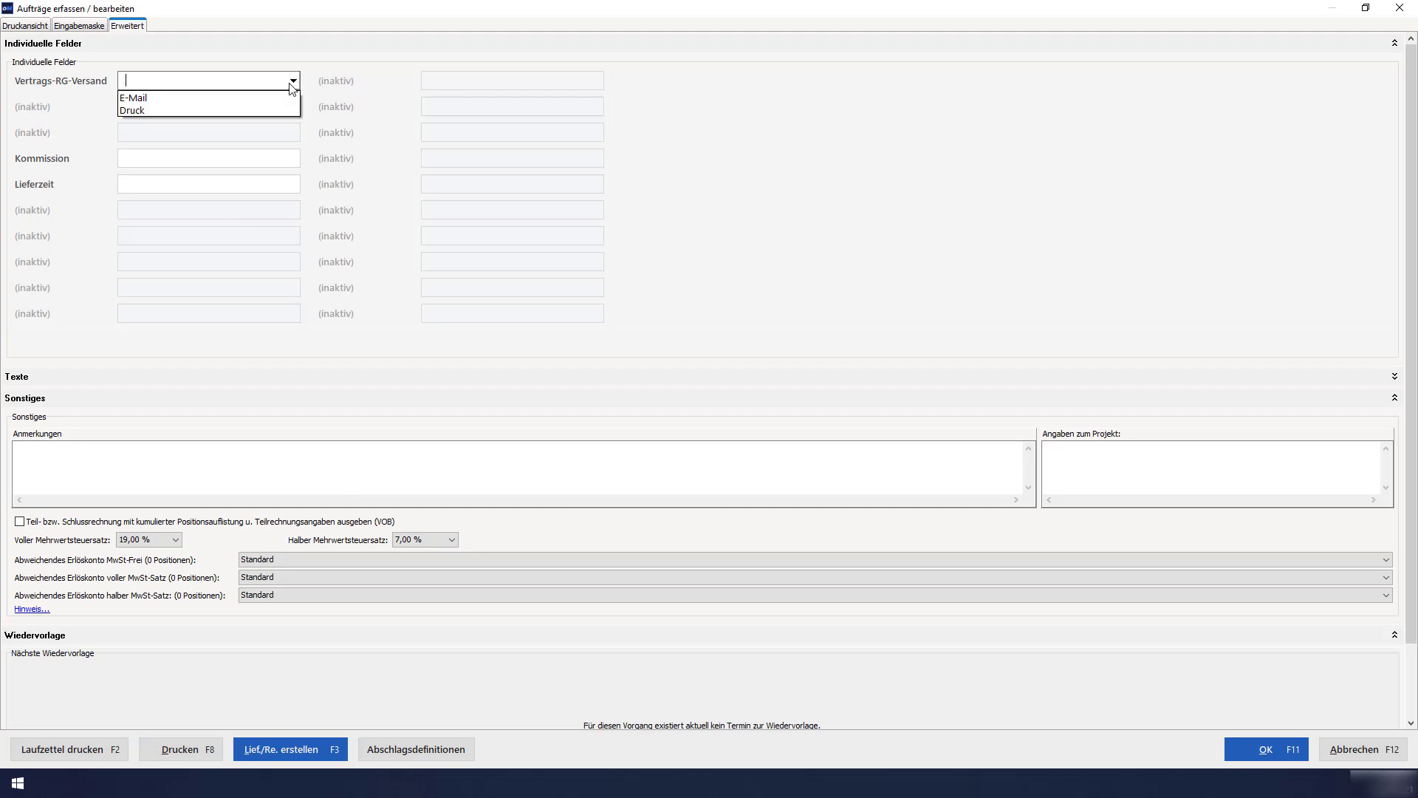
click(253, 97)
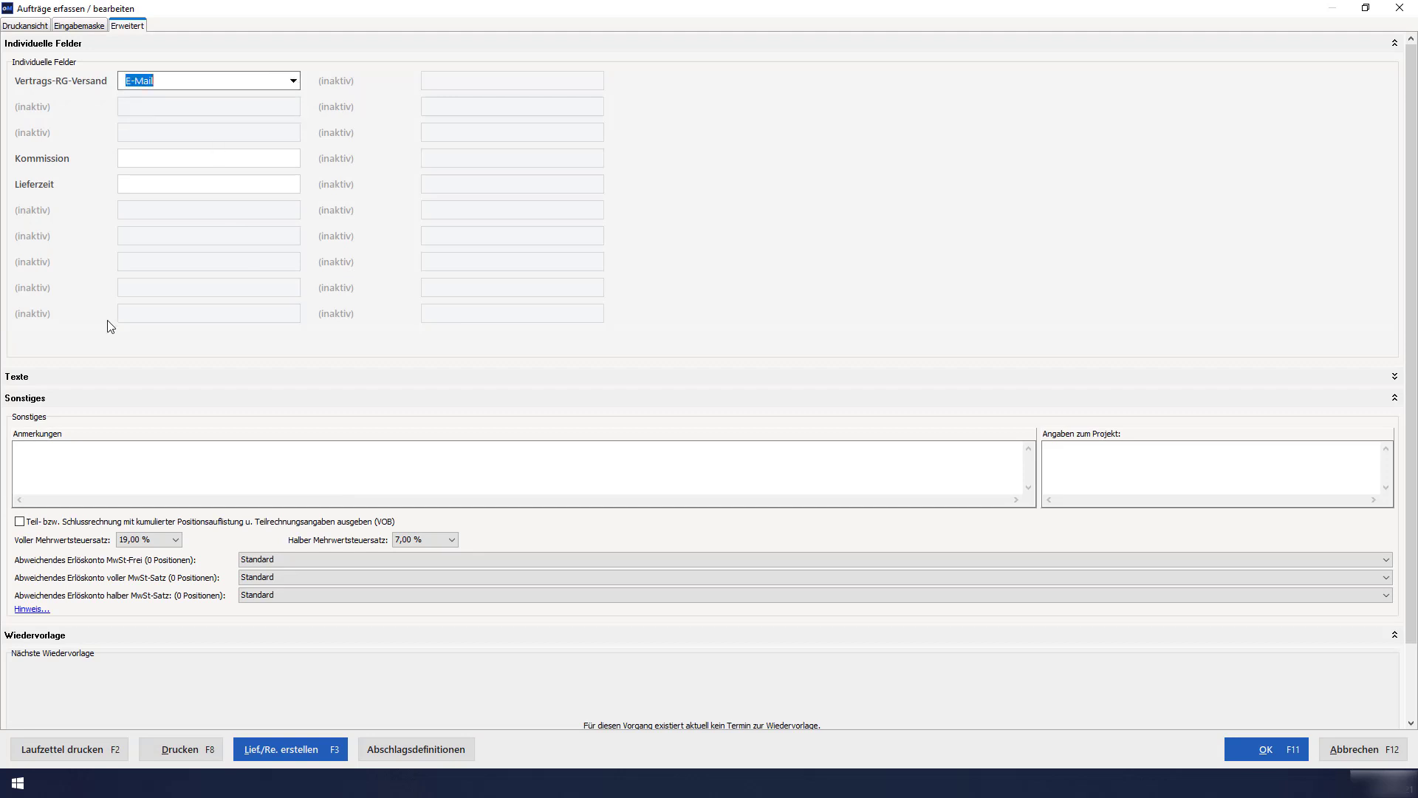
- Examine the order's Kommission and Lieferzeit individual fields alongside the standard Ref.-Nr. d. Kunden field in the order entry form
click(151, 164)
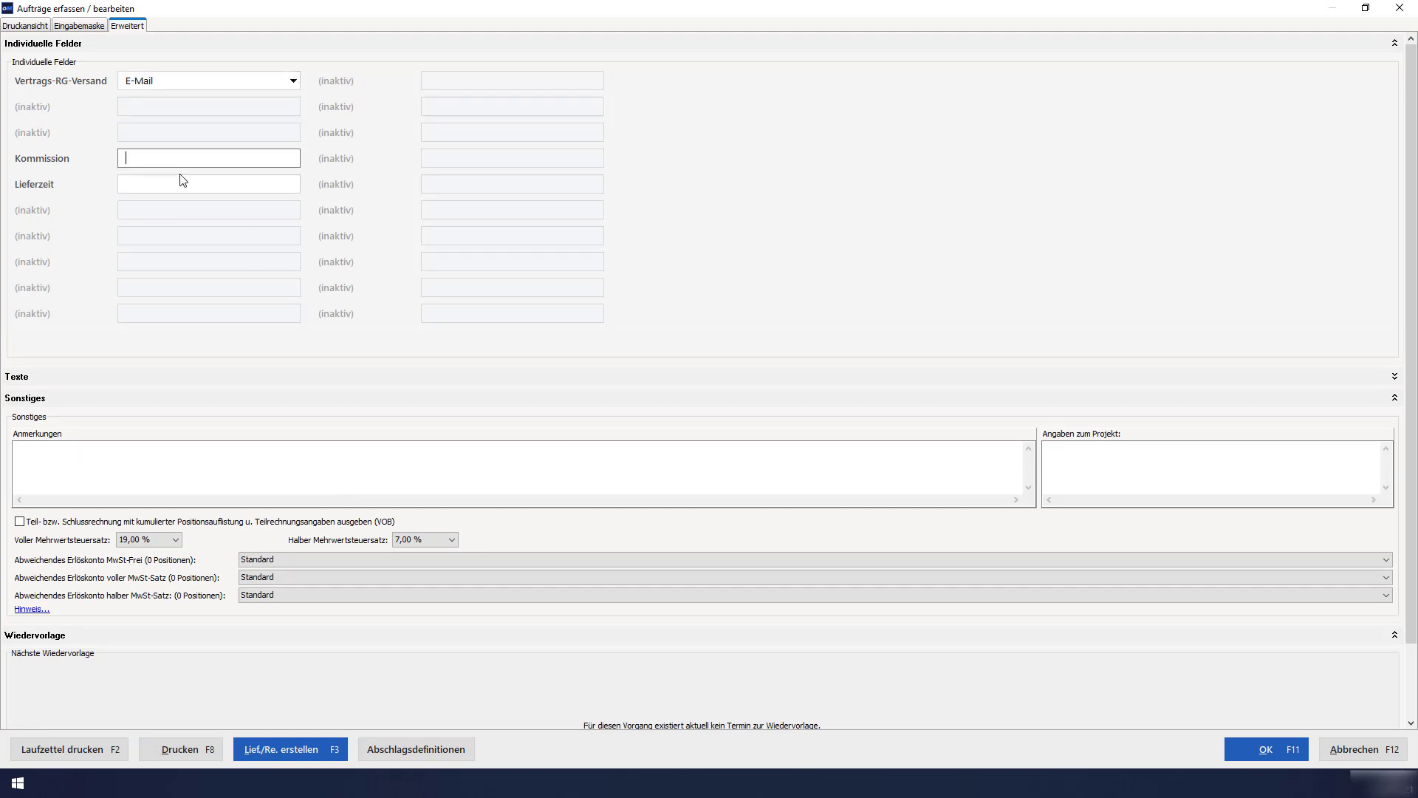
click(181, 184)
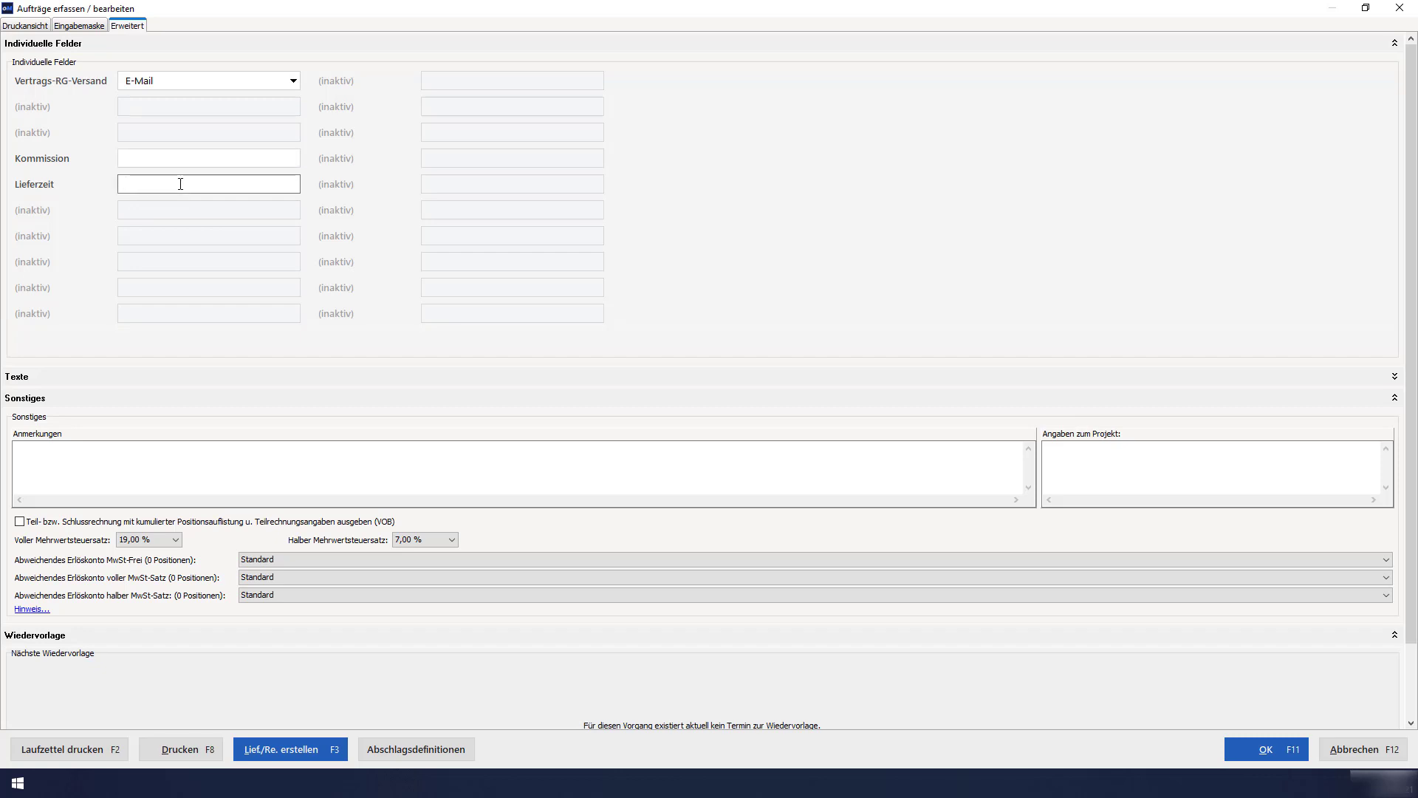
click(165, 160)
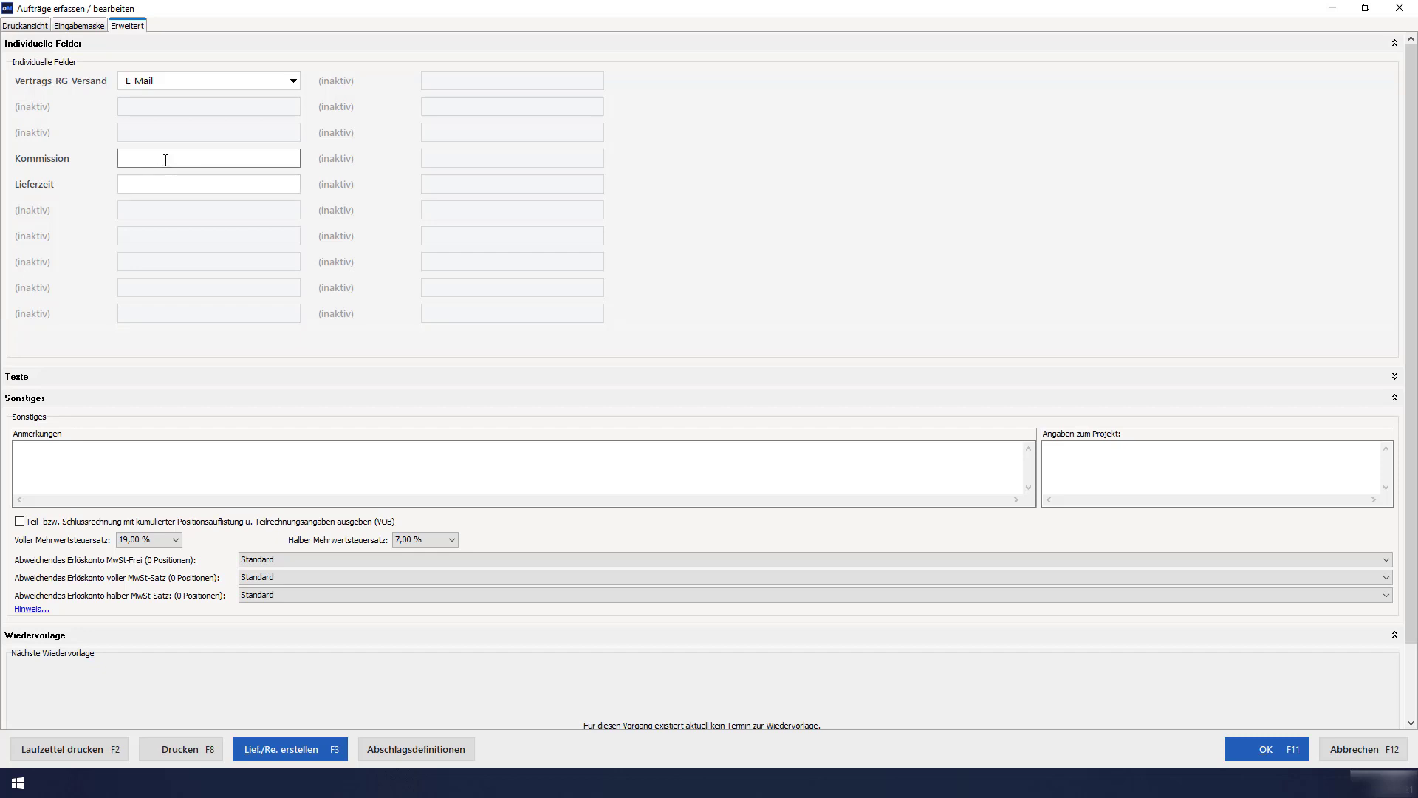
click(85, 26)
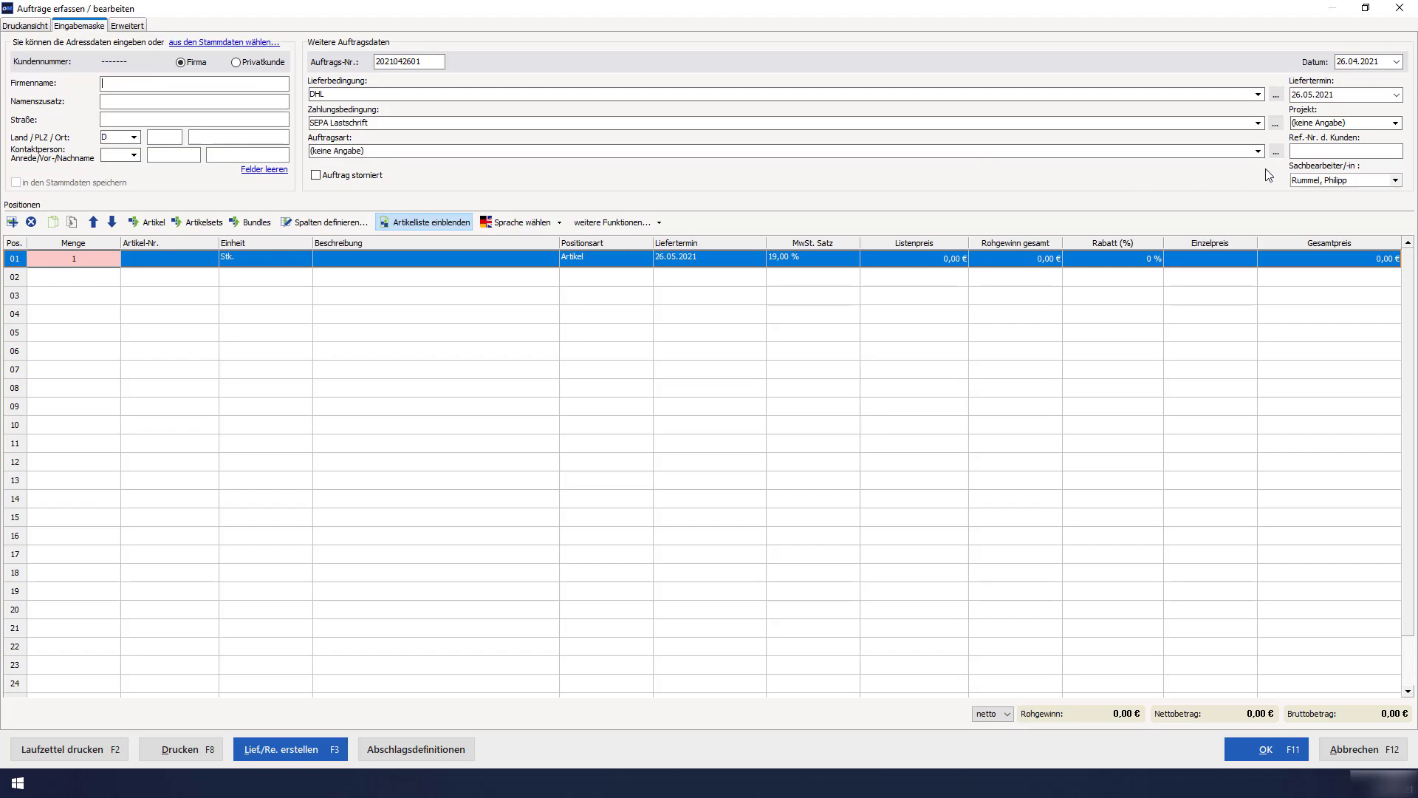
click(1350, 151)
key(ctrl+Tab)
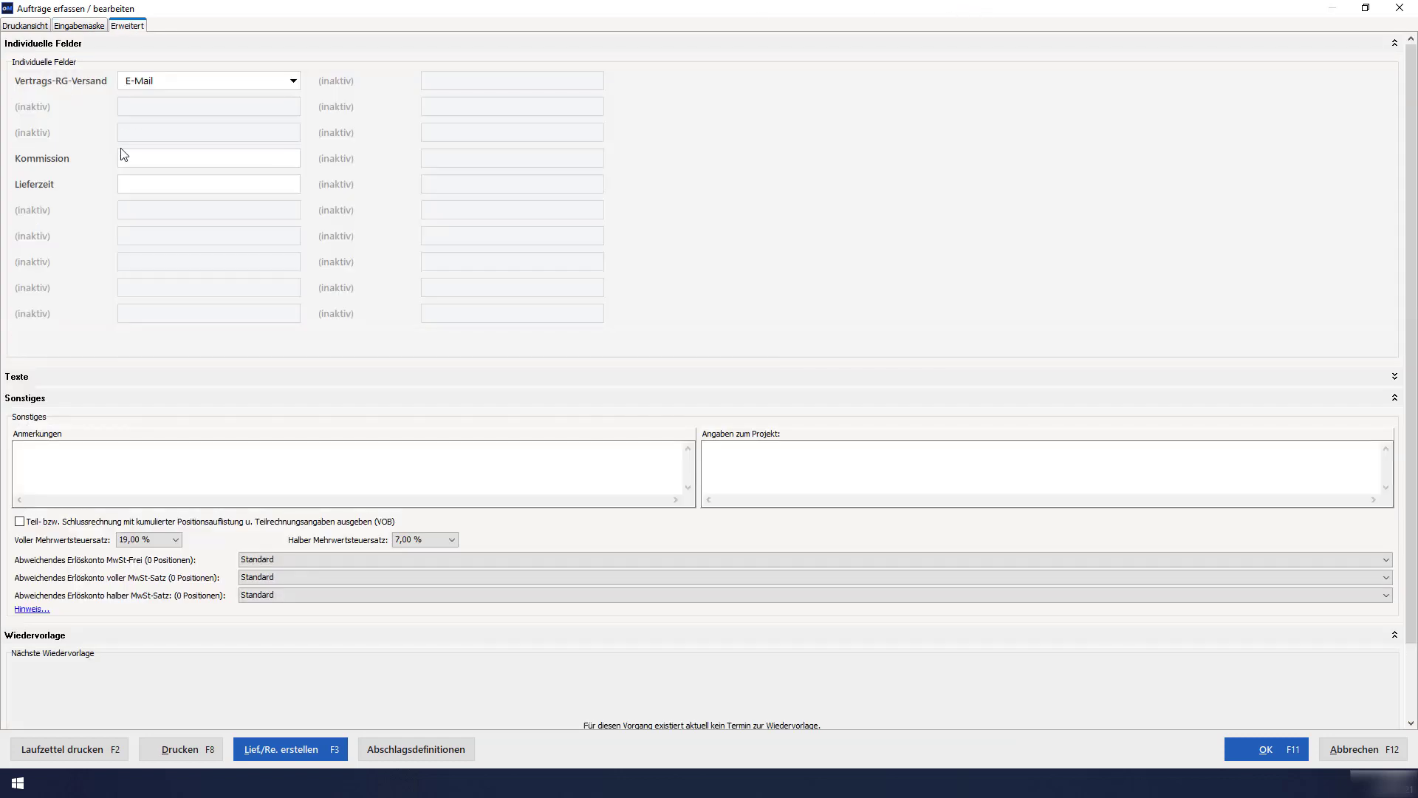
click(127, 155)
click(247, 181)
click(93, 25)
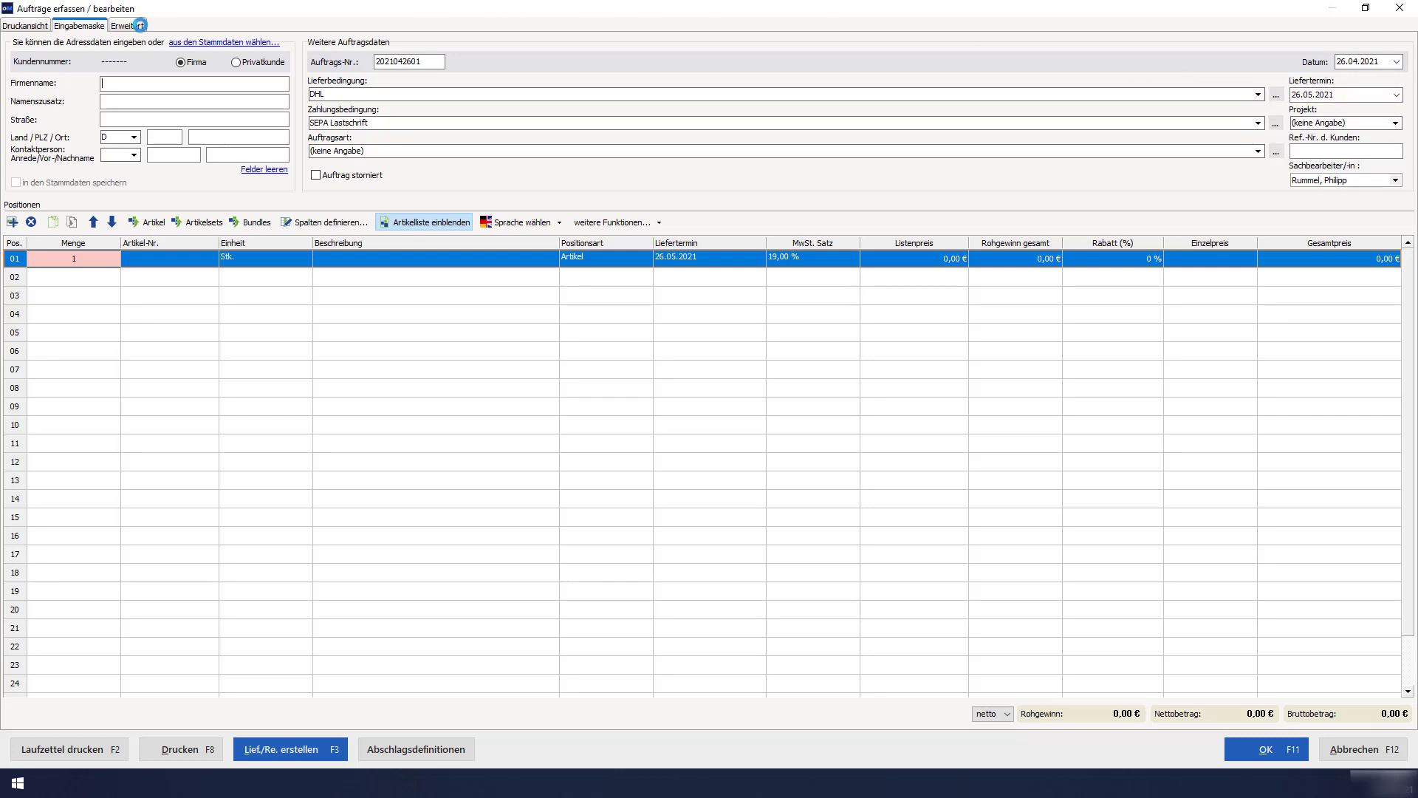
- Try KW 15- 20 as the Lieferzeit in the order's individual fields, and discard the new order
click(137, 24)
click(159, 186)
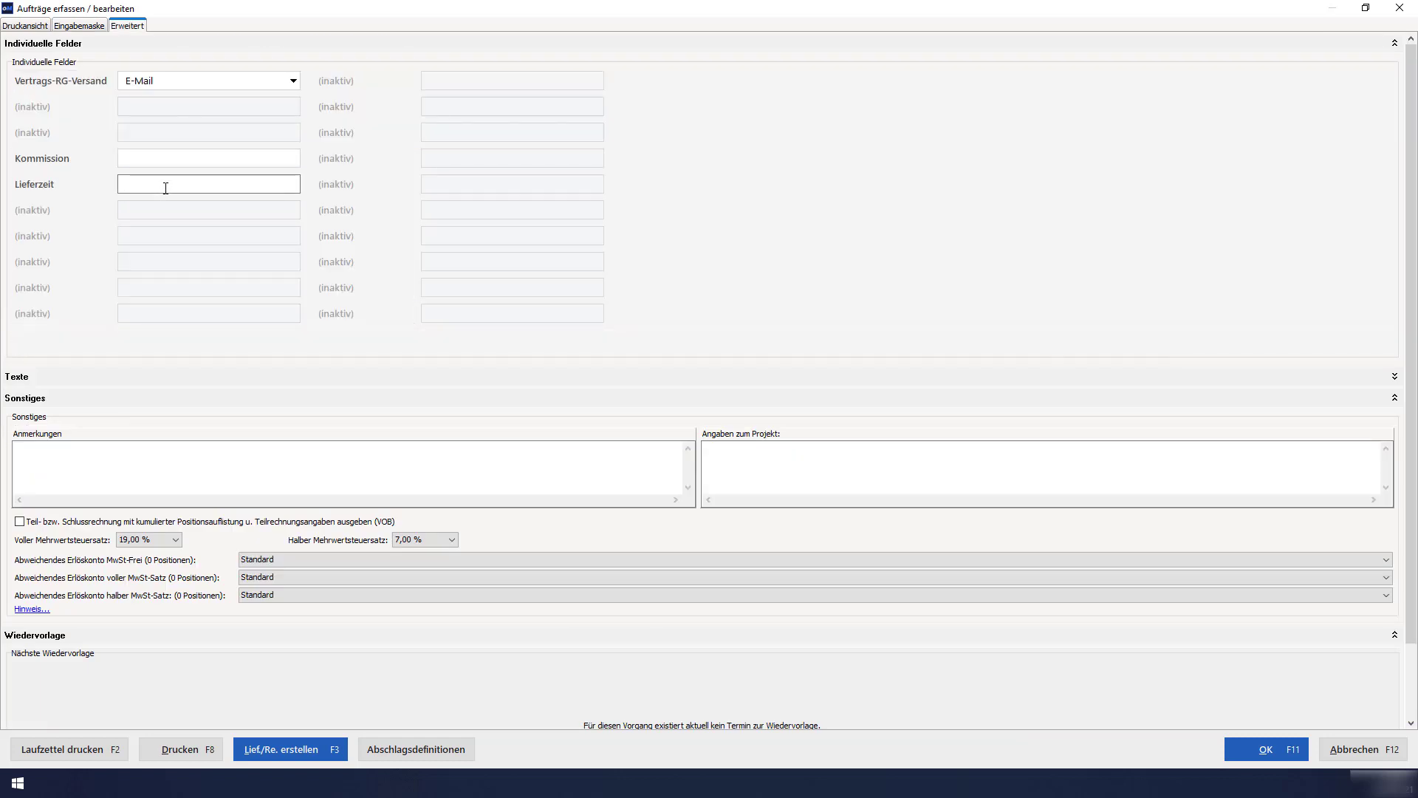
text(KW 15)
text(-)
text( 20)
click(1342, 748)
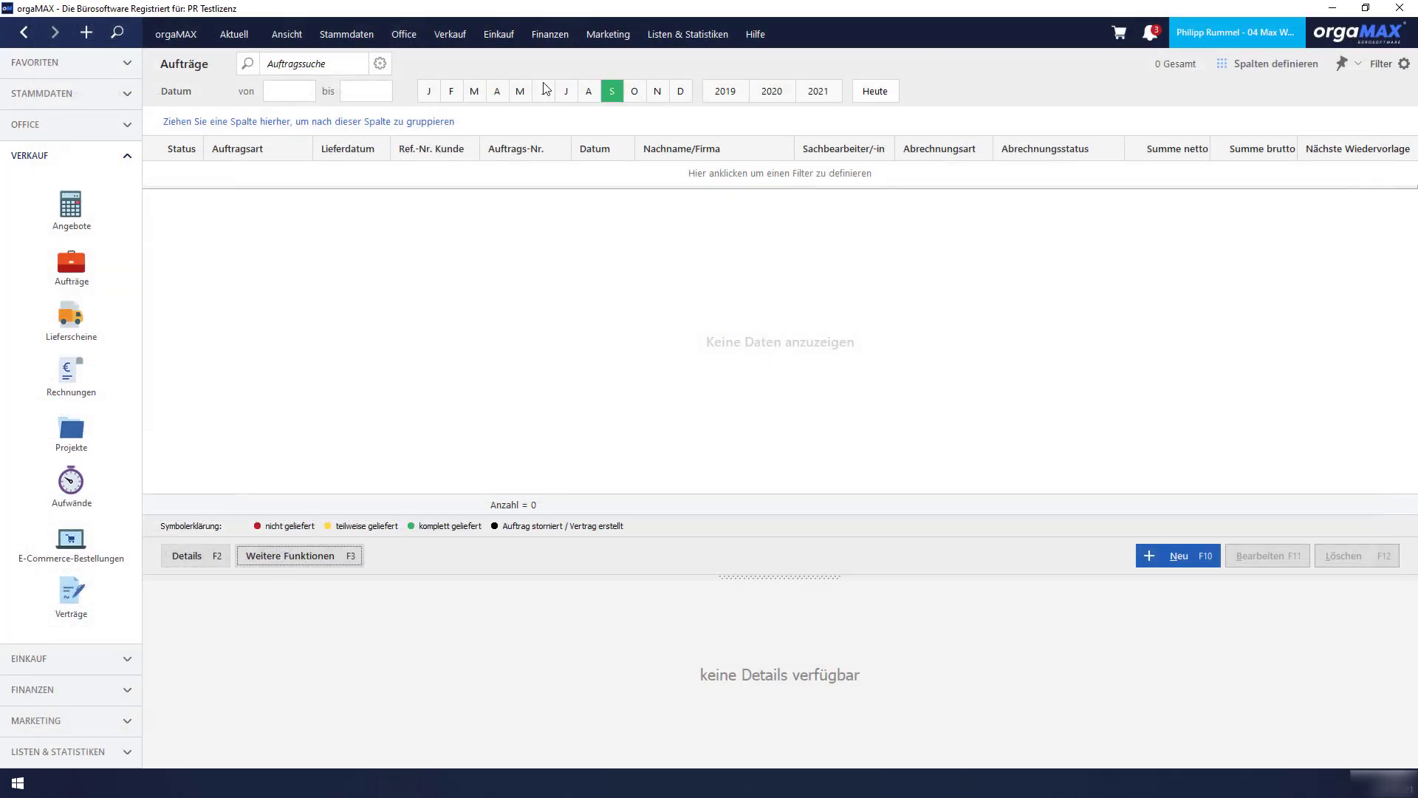
- Add the Kommission, Lieferzeit and Vertrags-RG-Versand columns to the order list
click(1268, 64)
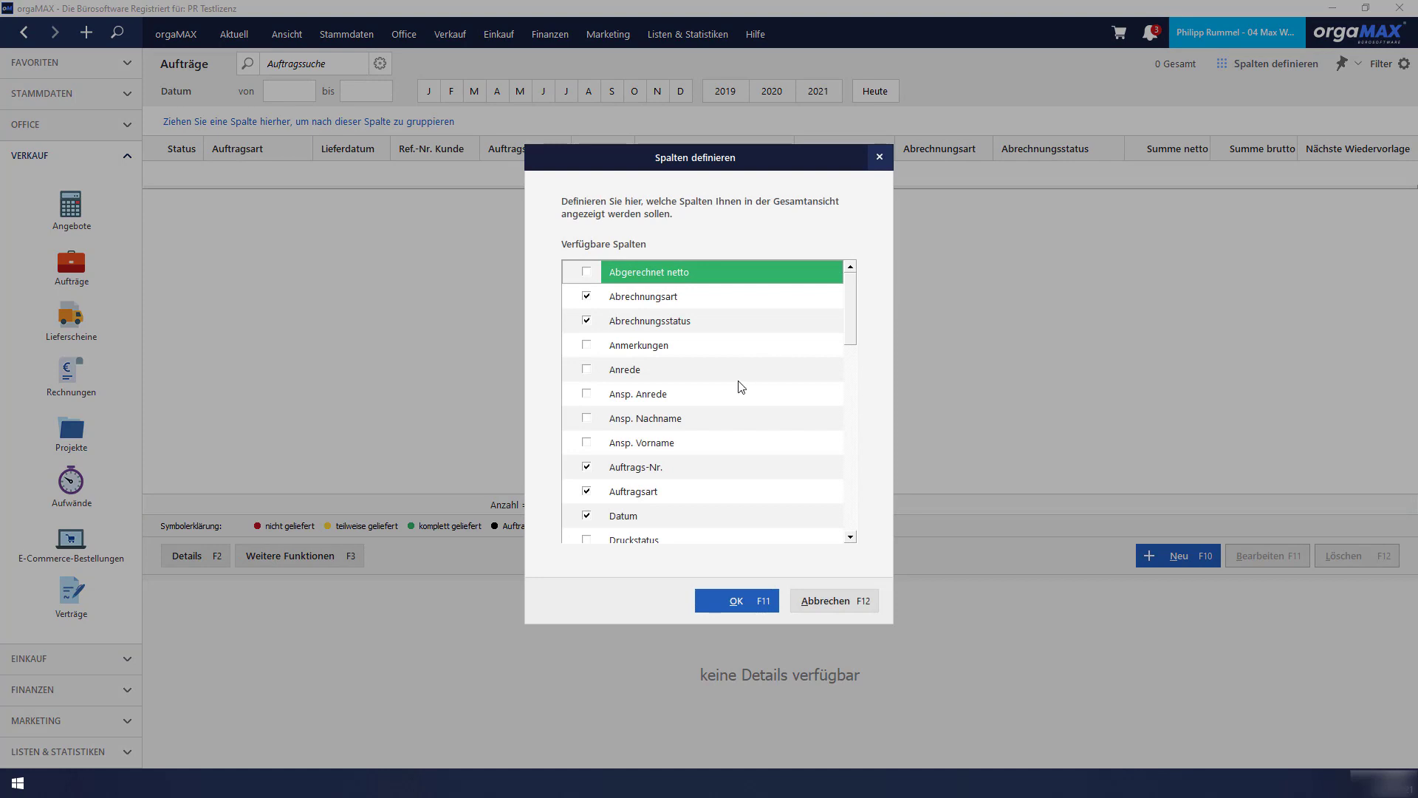
scroll(664, 432, down, 2)
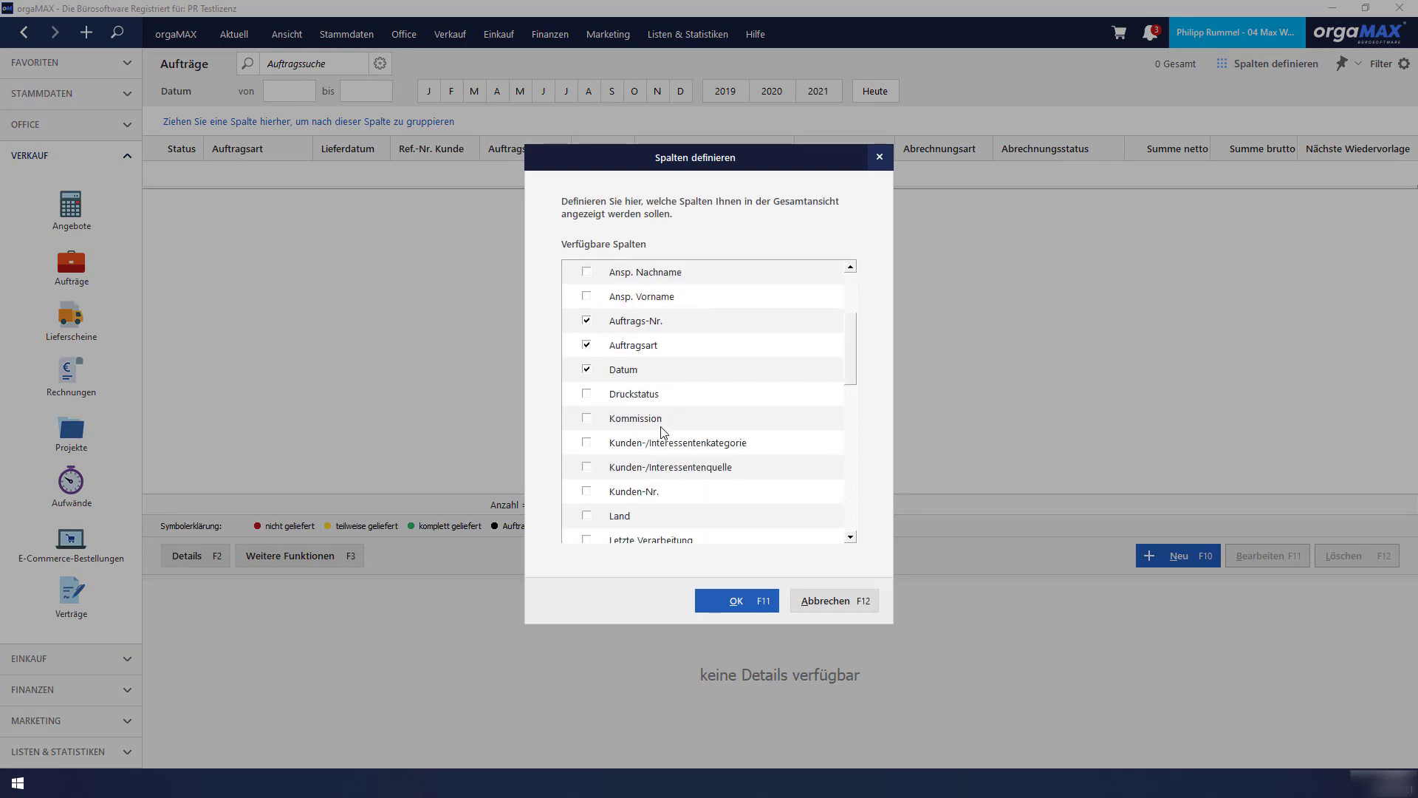
click(587, 418)
scroll(614, 456, down, 3)
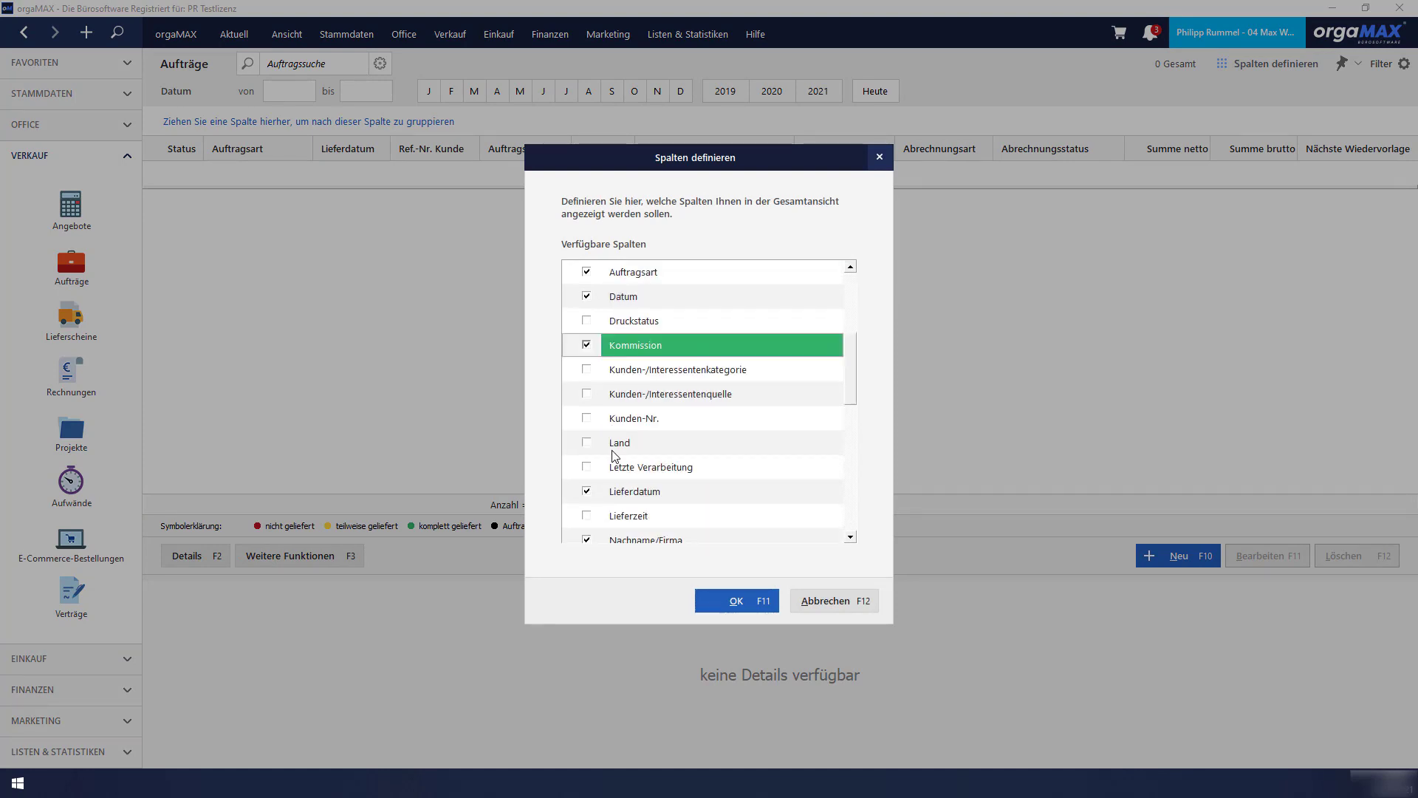
click(587, 371)
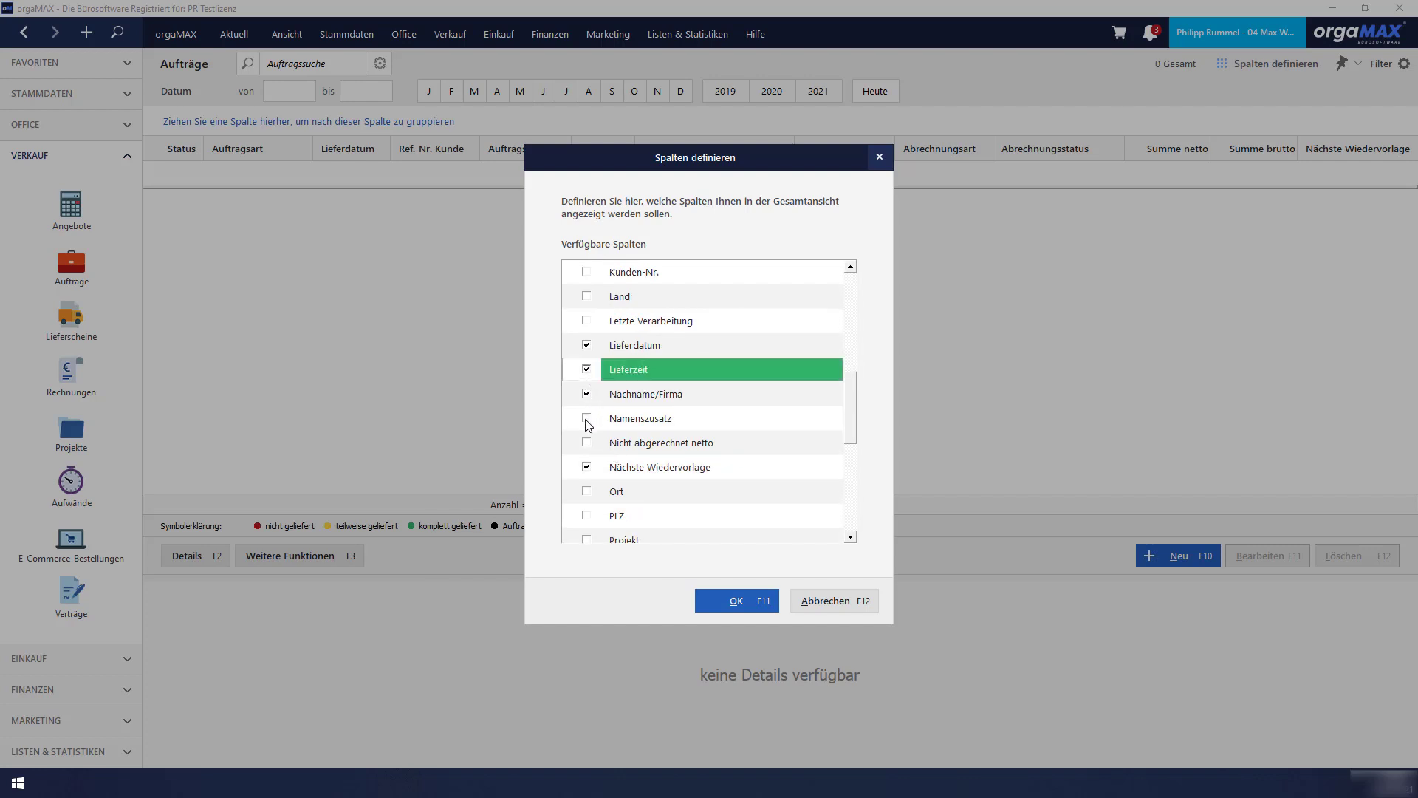
scroll(589, 424, down, 5)
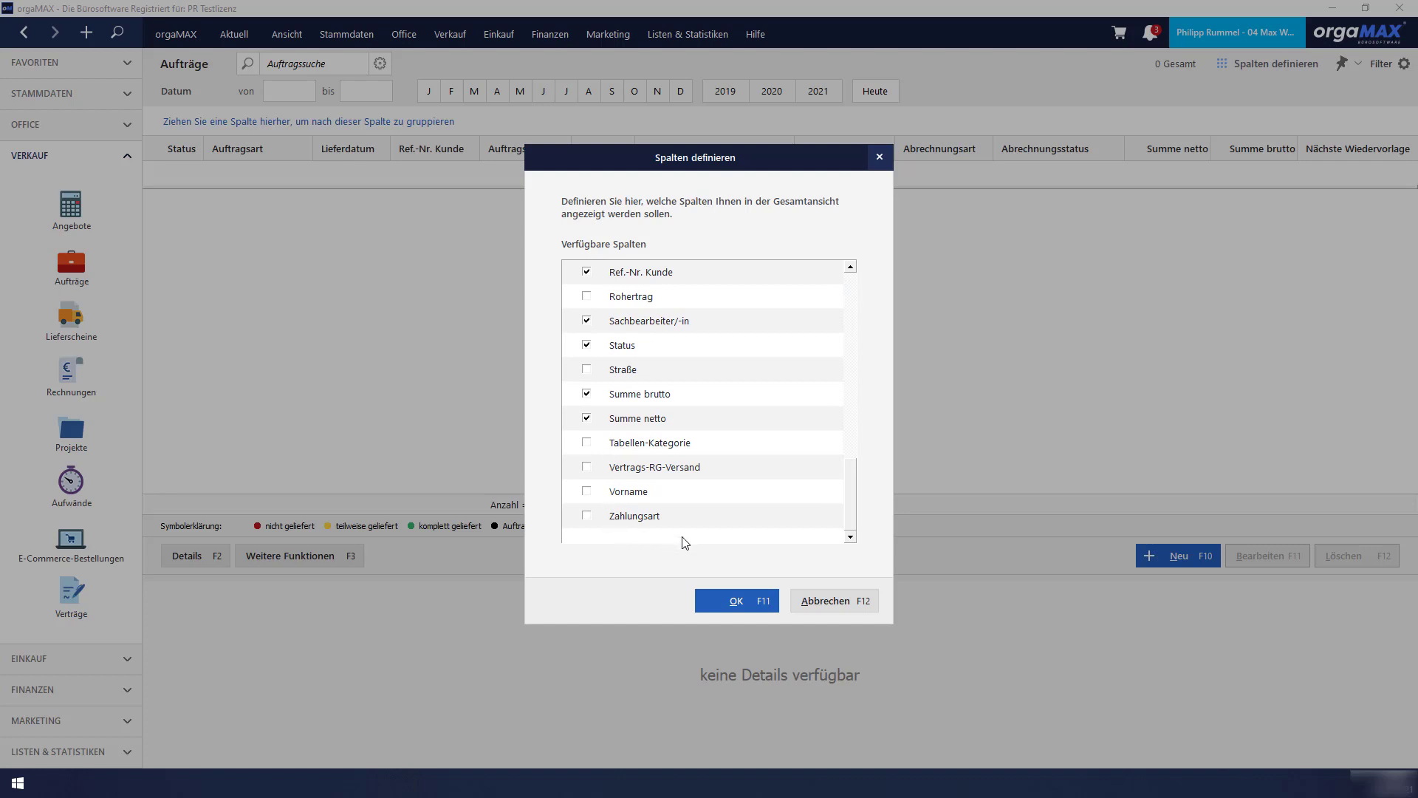
click(587, 467)
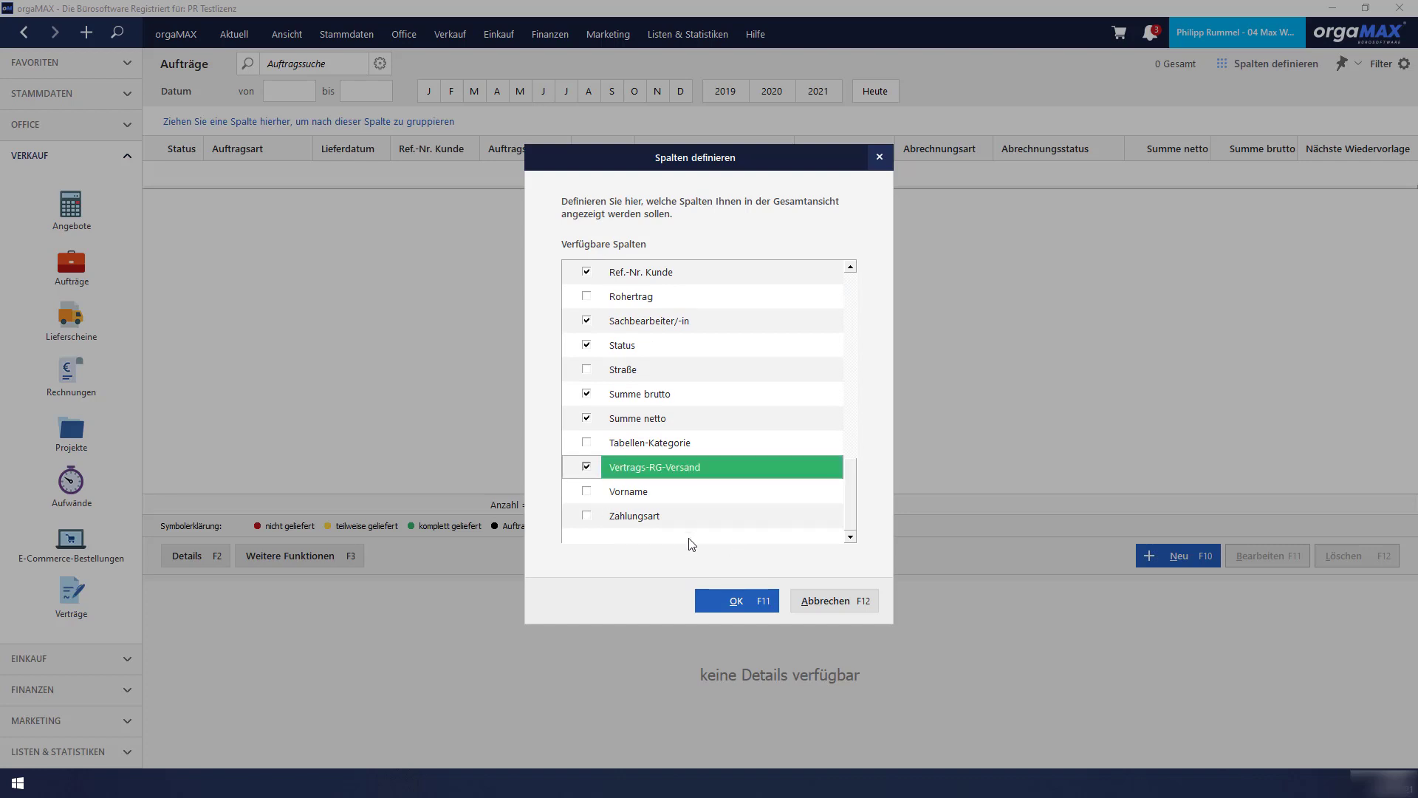
click(734, 610)
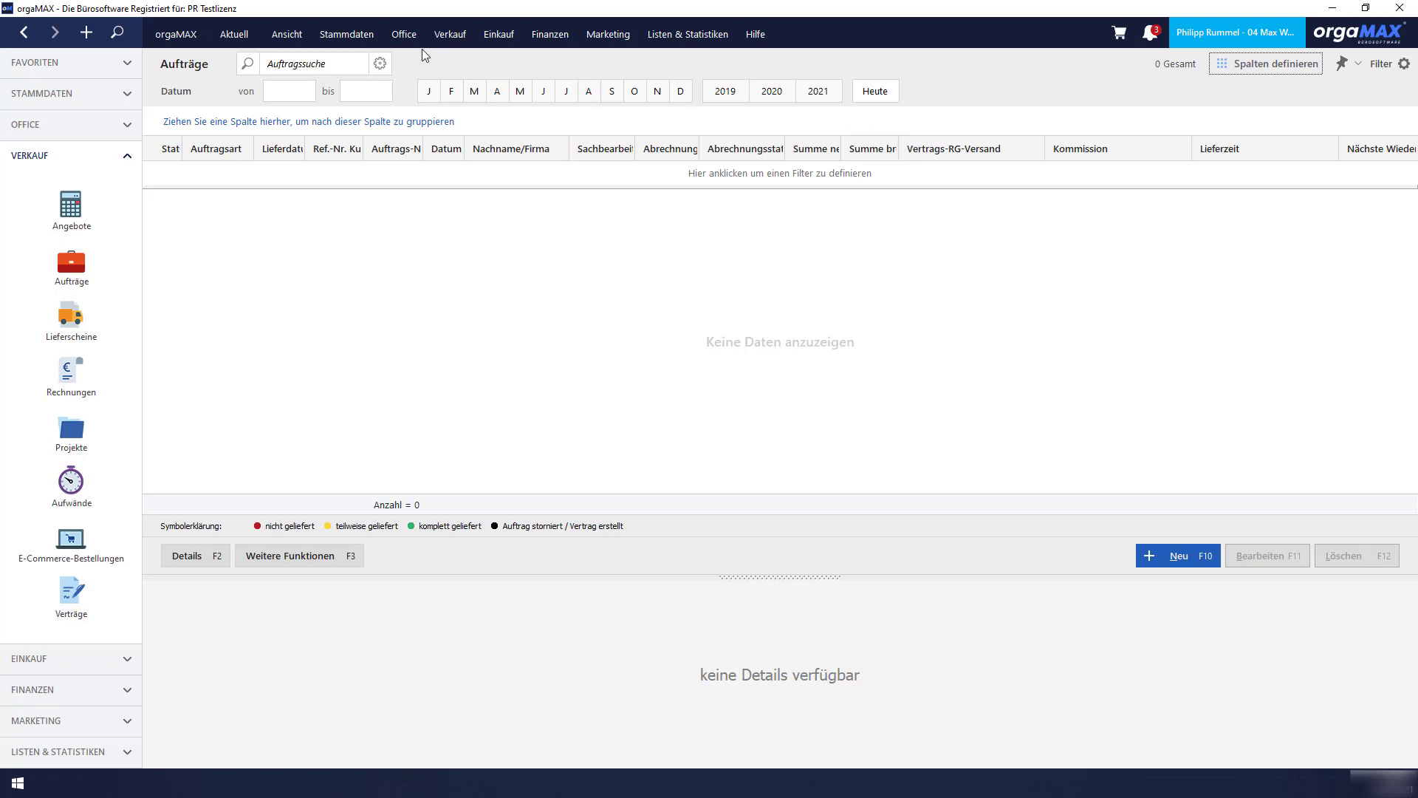
- Open the individual field settings and review the Angebote / Aufträge fields and the remaining record types available
click(346, 34)
click(375, 225)
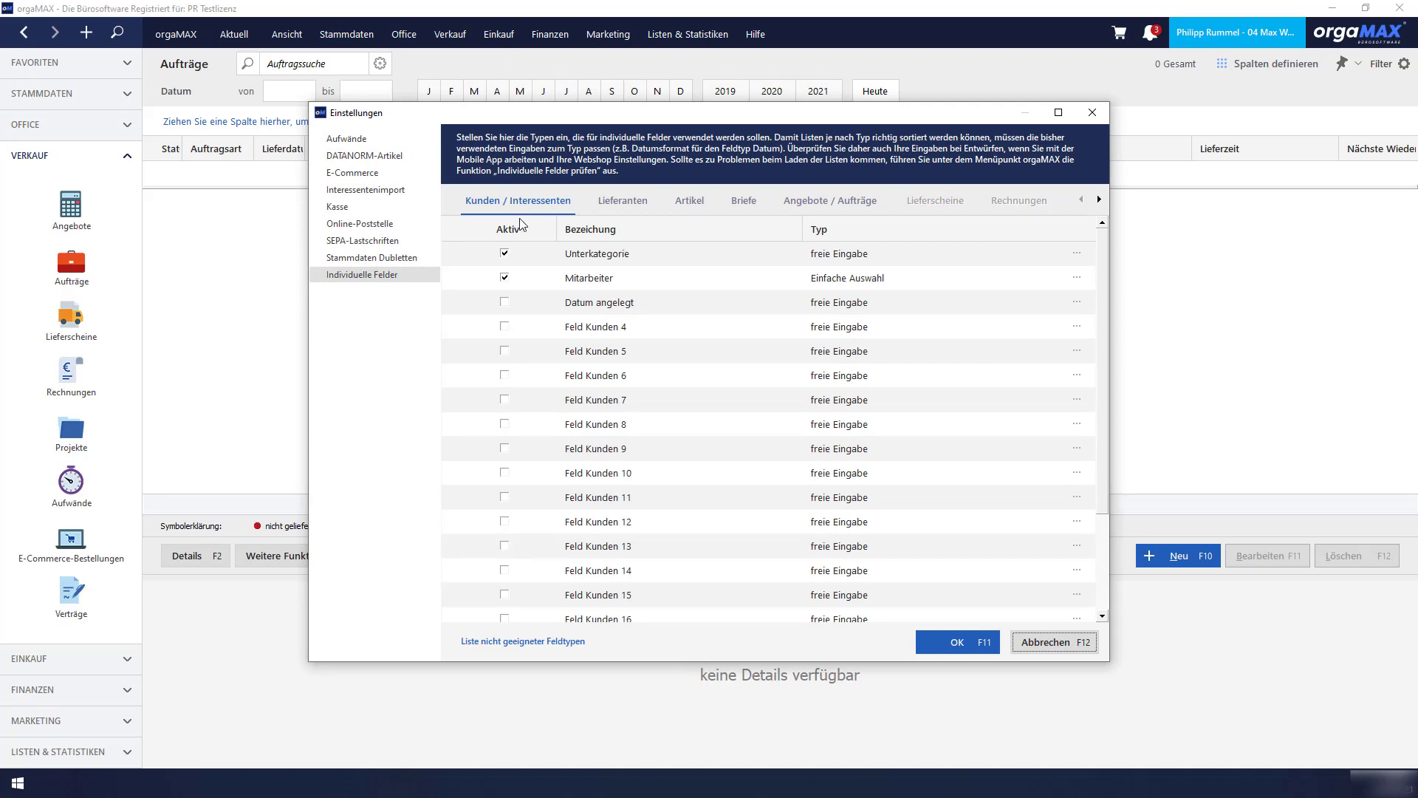
click(839, 215)
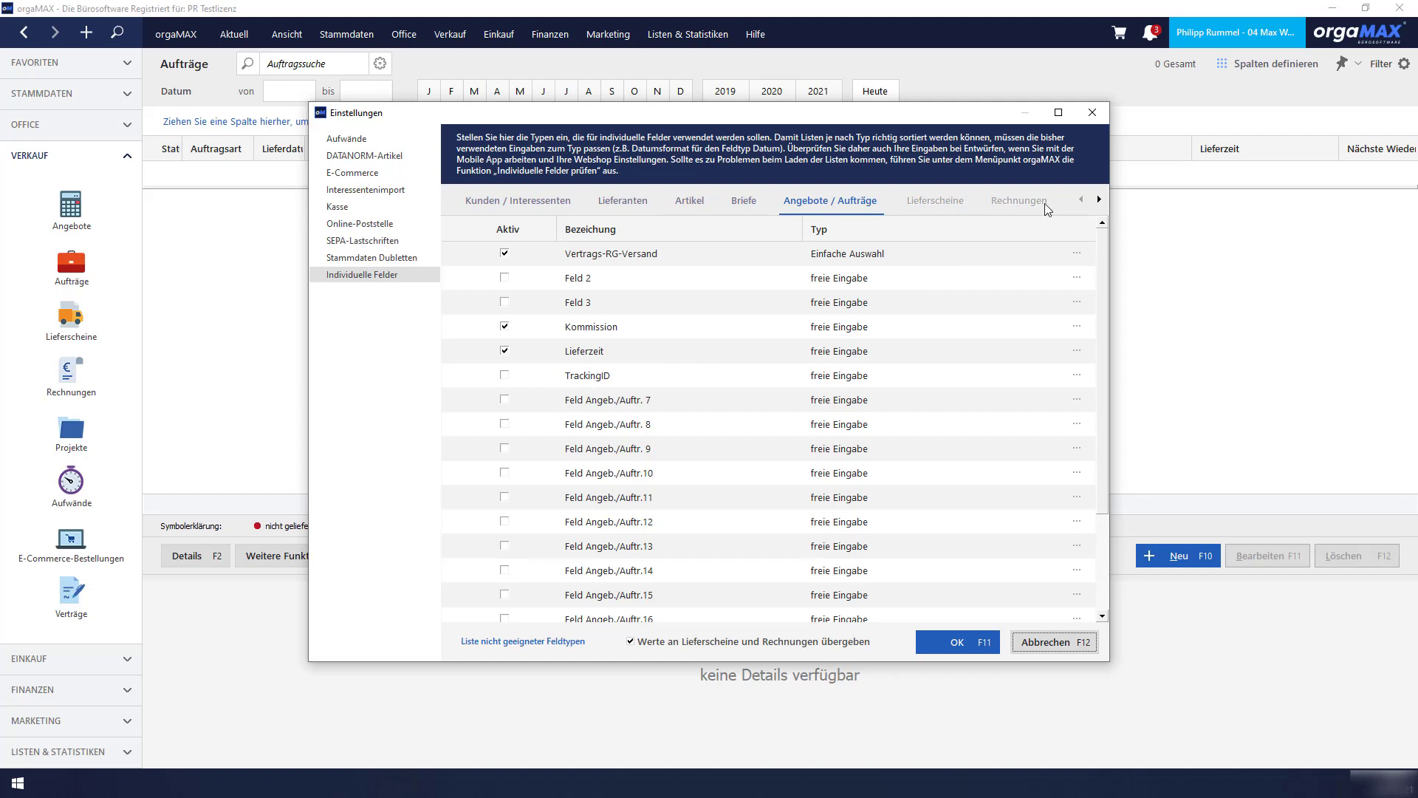
click(1098, 200)
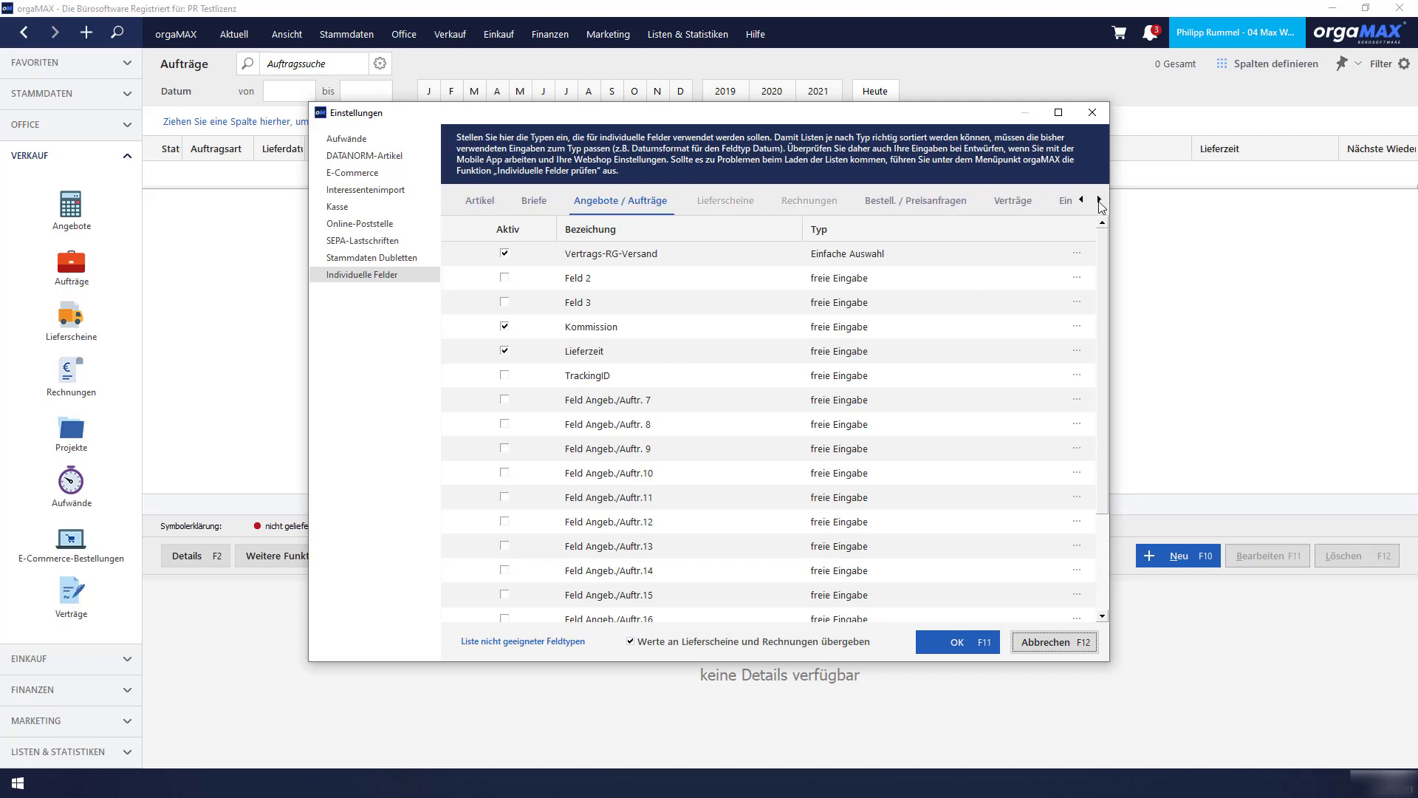
click(1098, 200)
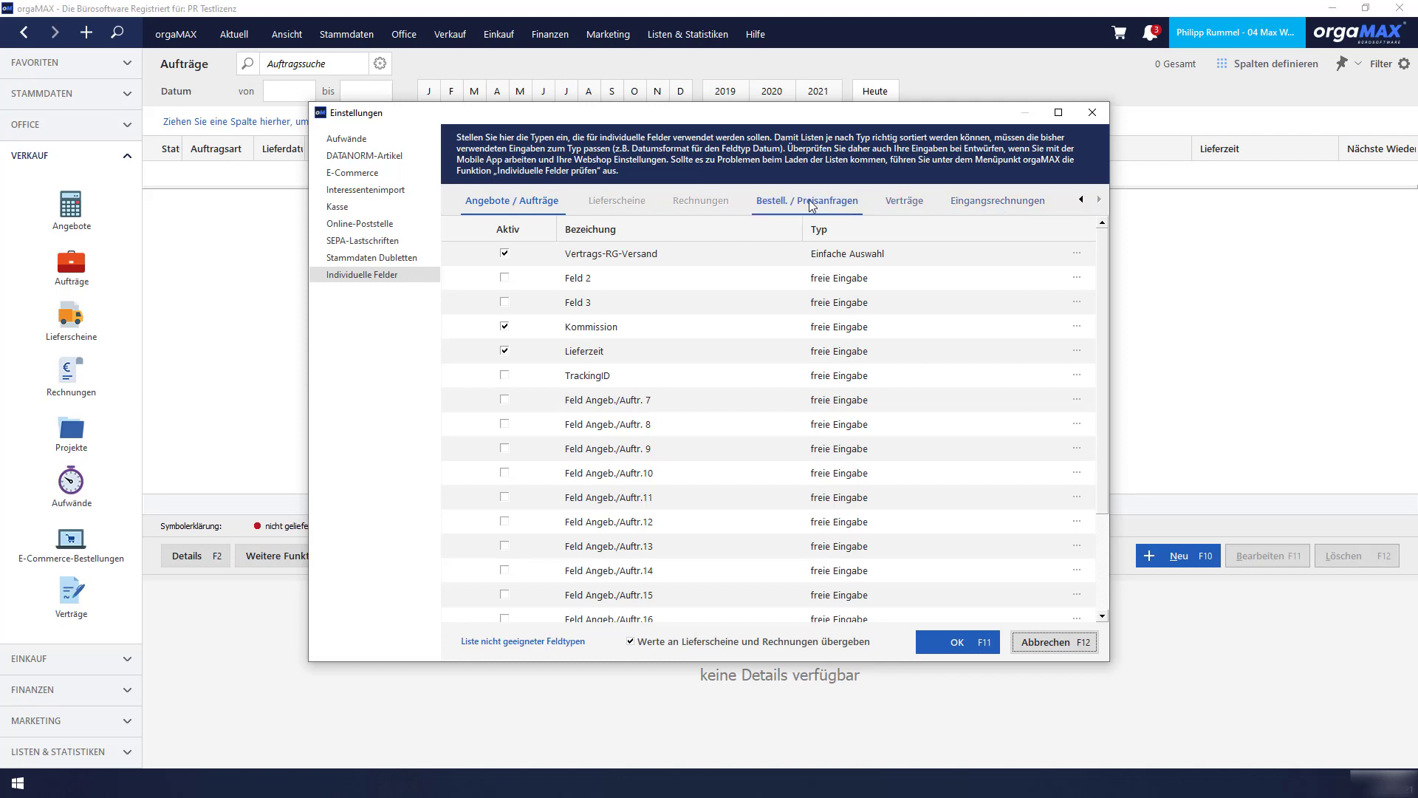